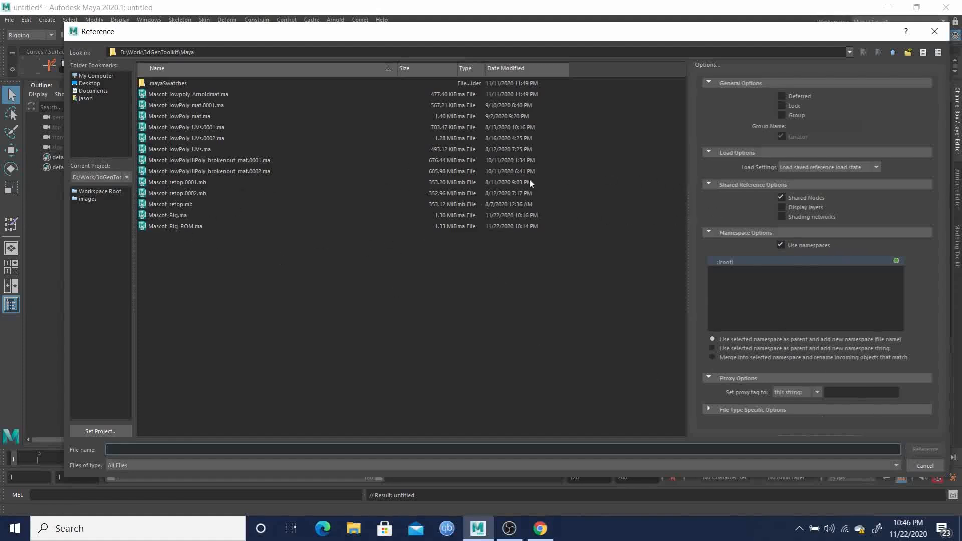
- Reference Mascot_Rig.ma into the scene using its file name as namespace, and frame the character in the perspective view
click(162, 216)
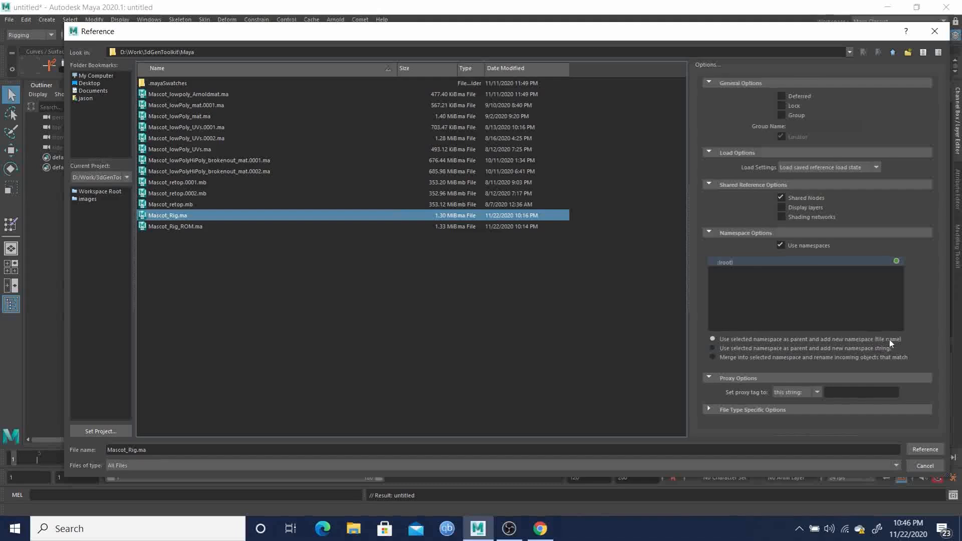
click(925, 449)
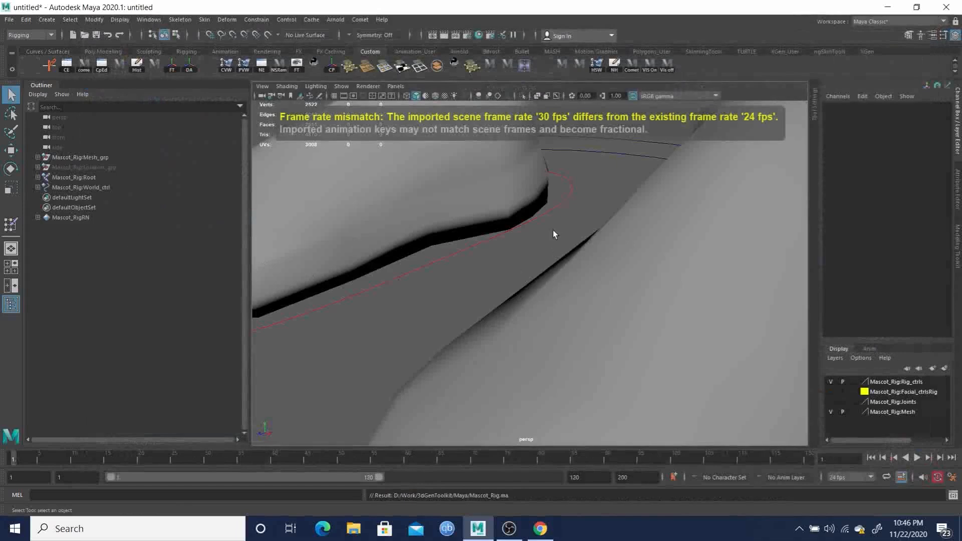
key(f)
- Display the character with textured shading in the perspective view
alt+drag(487, 272, 547, 261)
alt+right_drag(547, 261, 571, 294)
alt+middle_drag(539, 246, 534, 235)
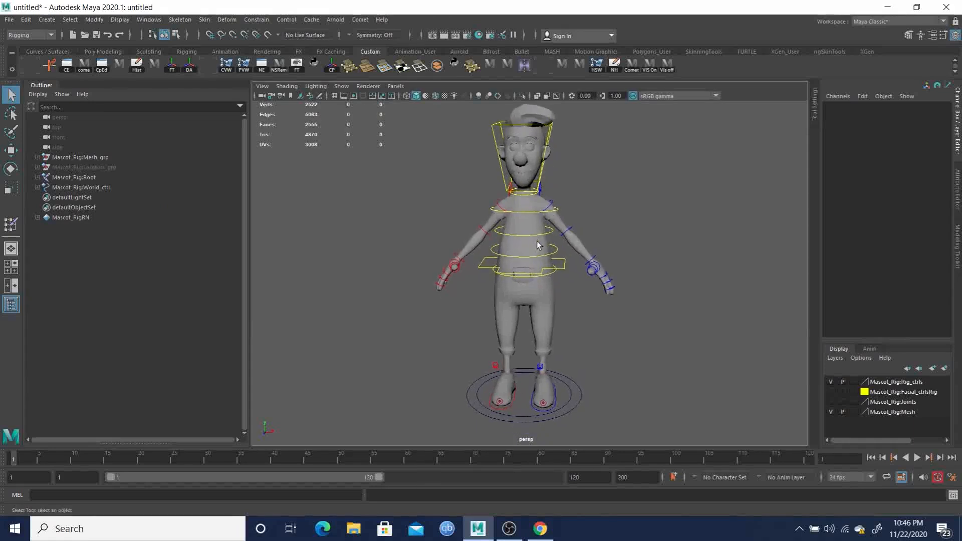
alt+right_drag(534, 236, 553, 266)
alt+drag(553, 267, 559, 264)
alt+middle_drag(551, 218, 552, 235)
alt+right_drag(551, 234, 536, 231)
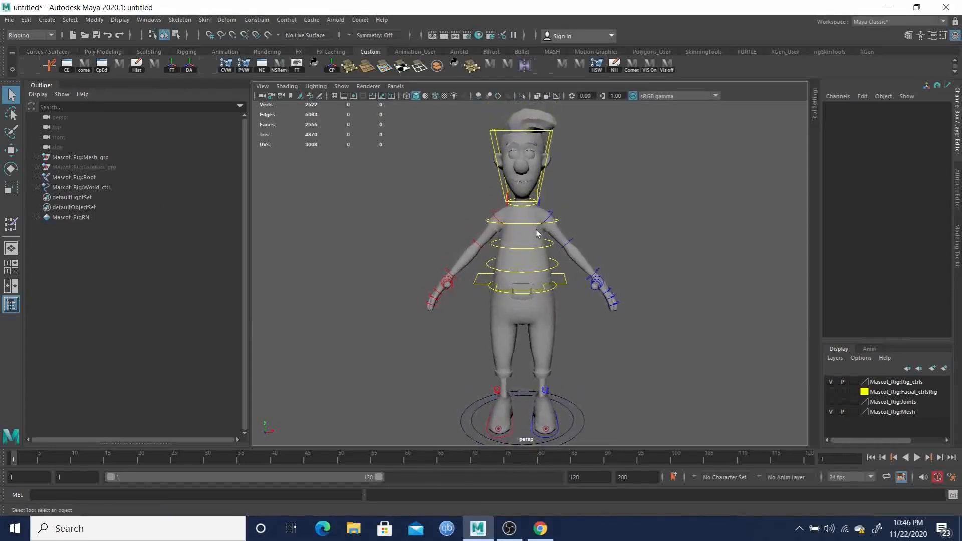
key(6)
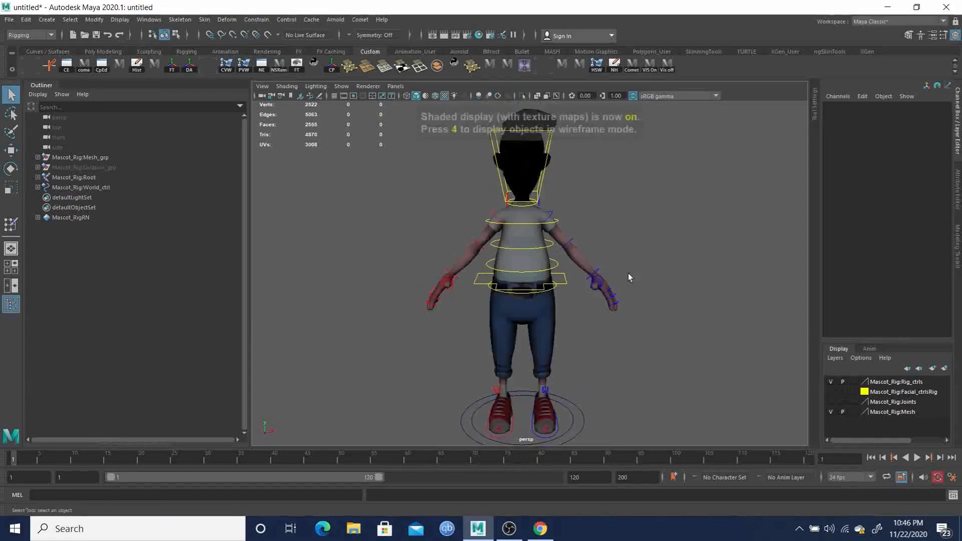
alt+drag(603, 230, 580, 250)
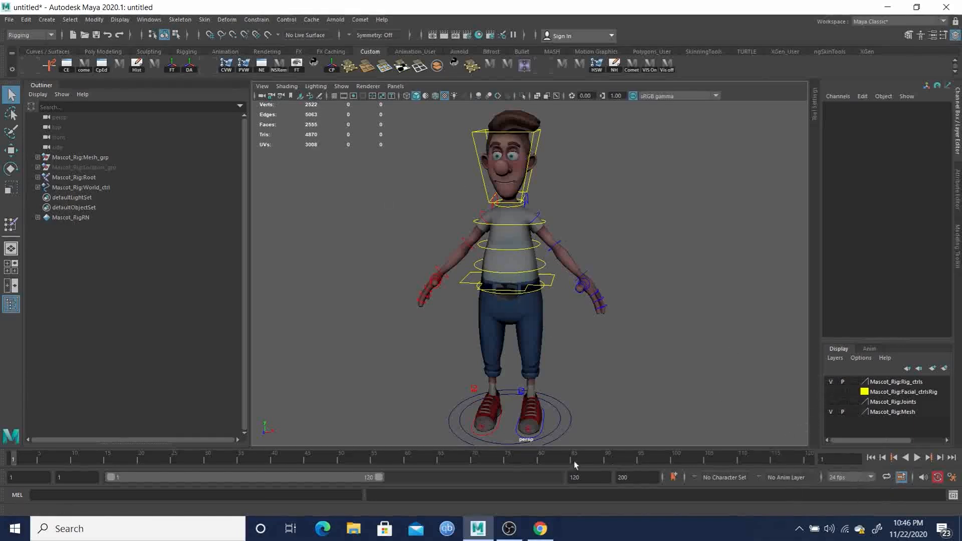
- Set the scene frame rate to 30 fps
click(872, 477)
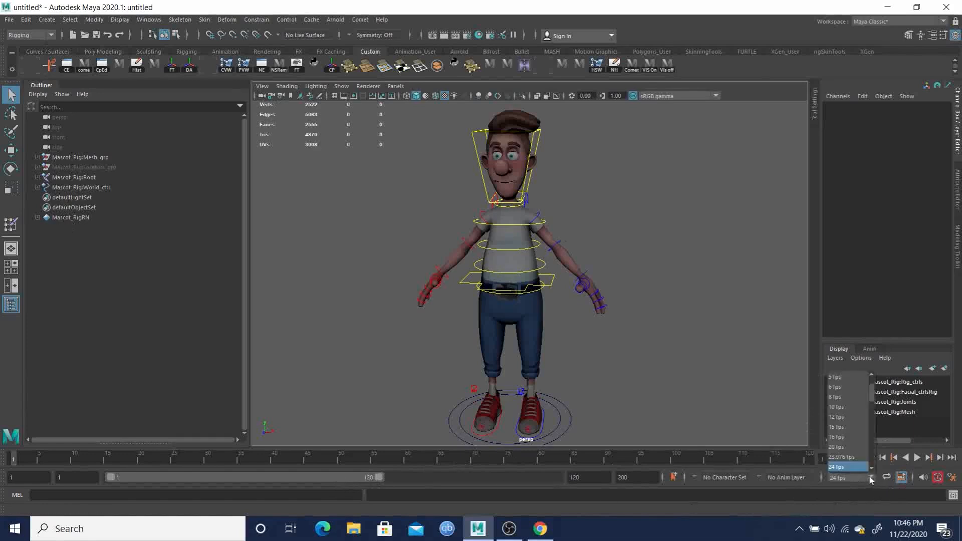
scroll(869, 392, down, 2)
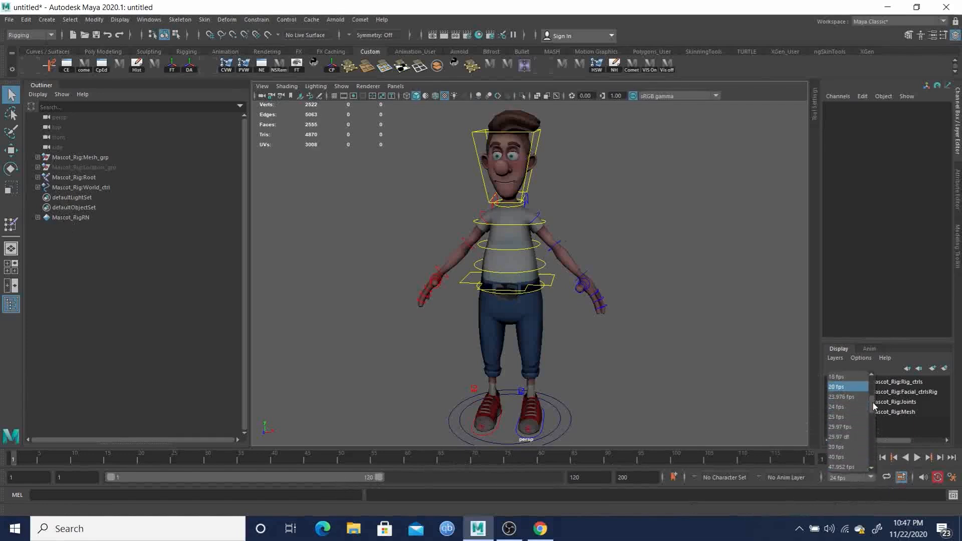
click(836, 447)
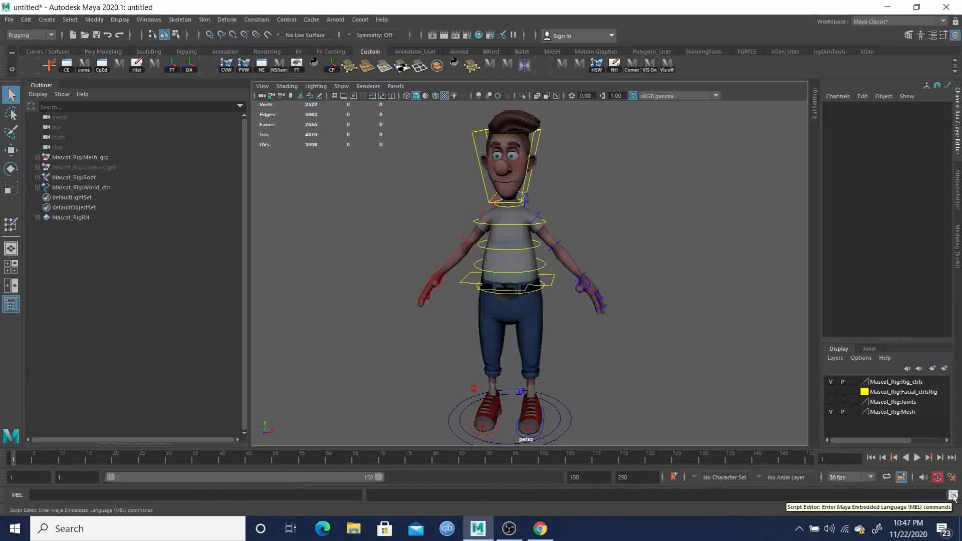
- Set the time slider playback speed to 30 fps x 1 and save the preferences
click(951, 477)
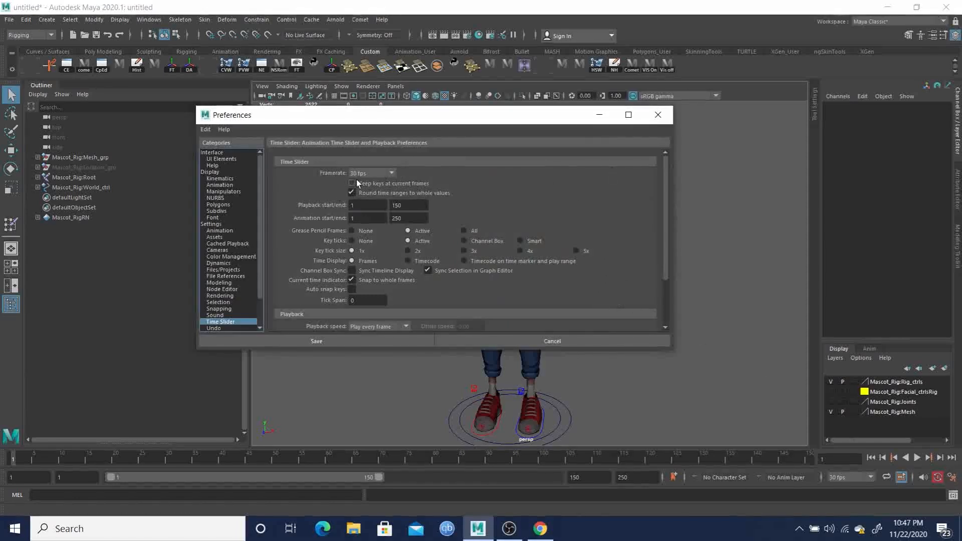
drag(665, 183, 673, 245)
click(355, 263)
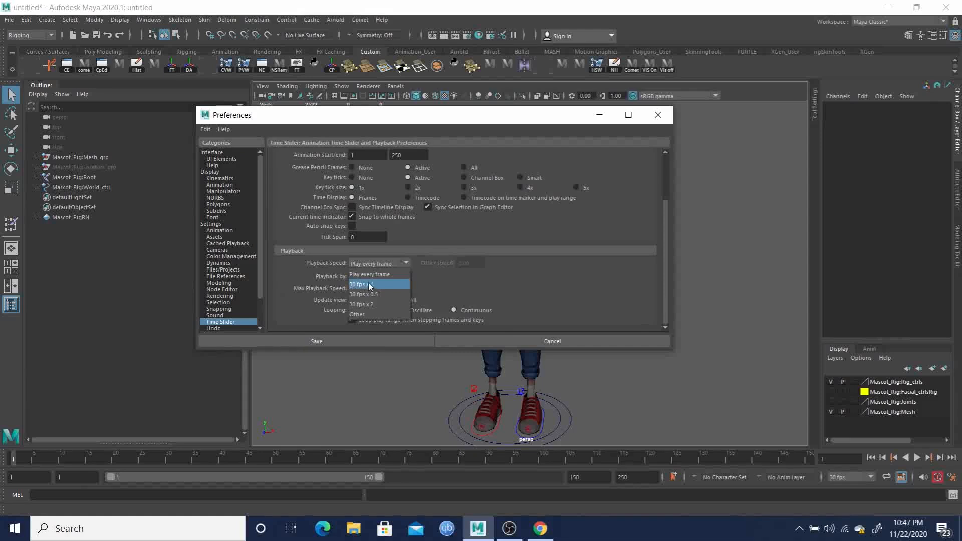
click(368, 283)
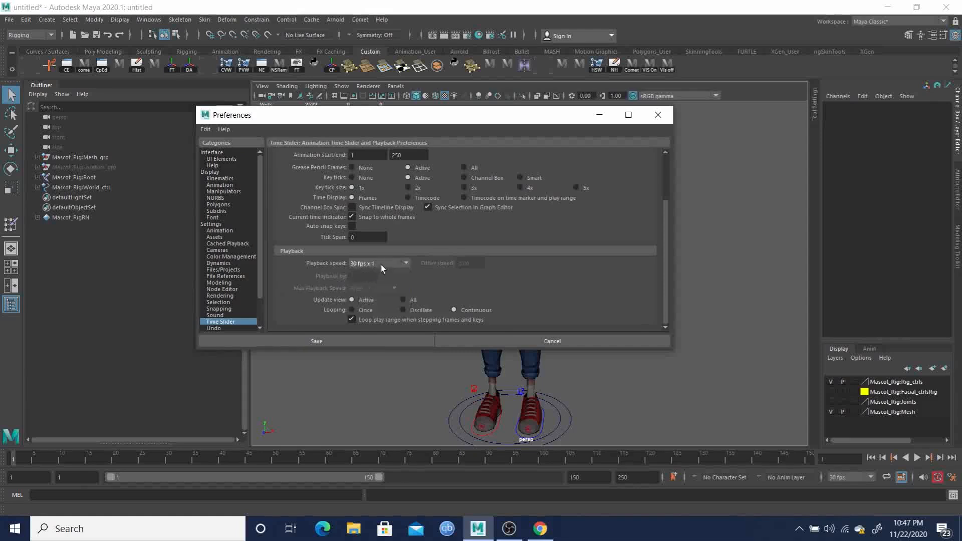
click(321, 341)
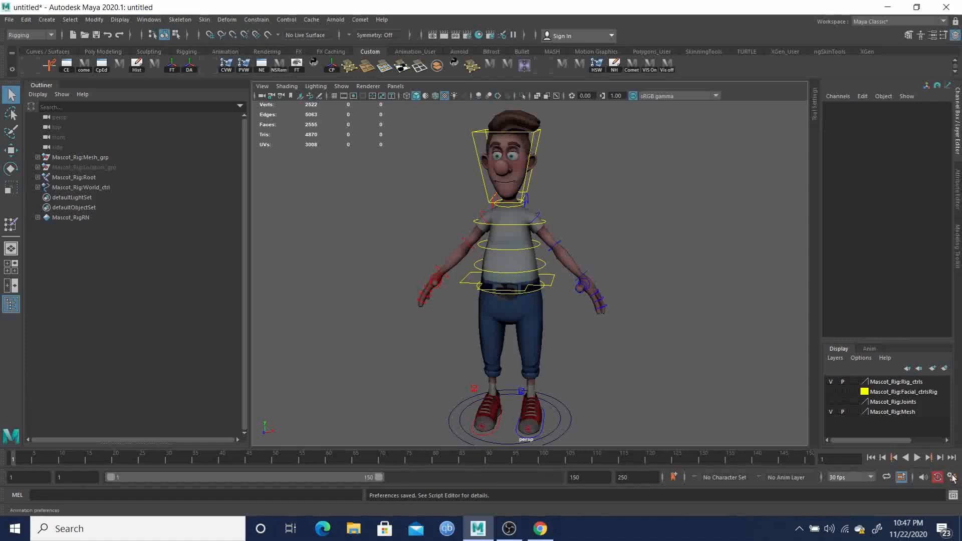
- Save the scene under the new name Mascot_Anim_blank.ma in the Maya project folder
alt+middle_drag(681, 355, 603, 325)
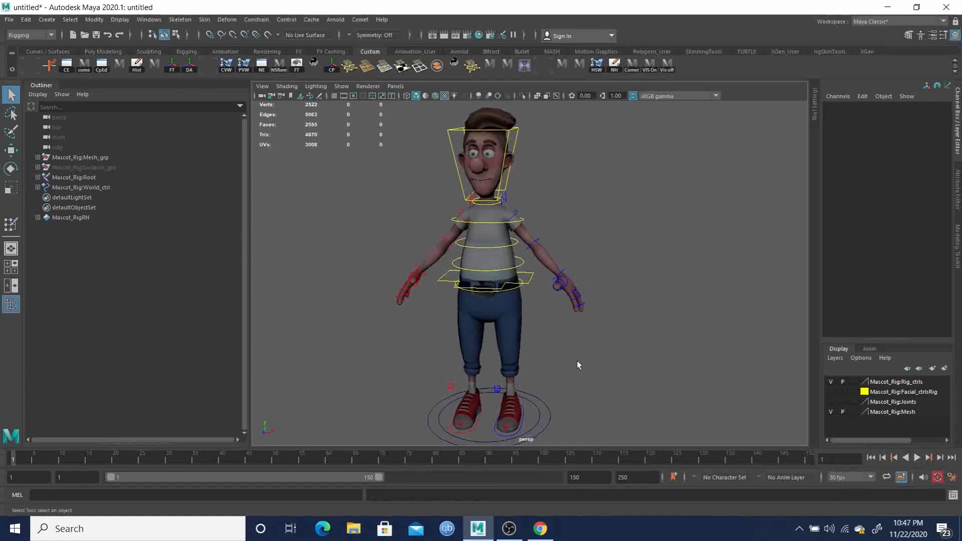
click(9, 20)
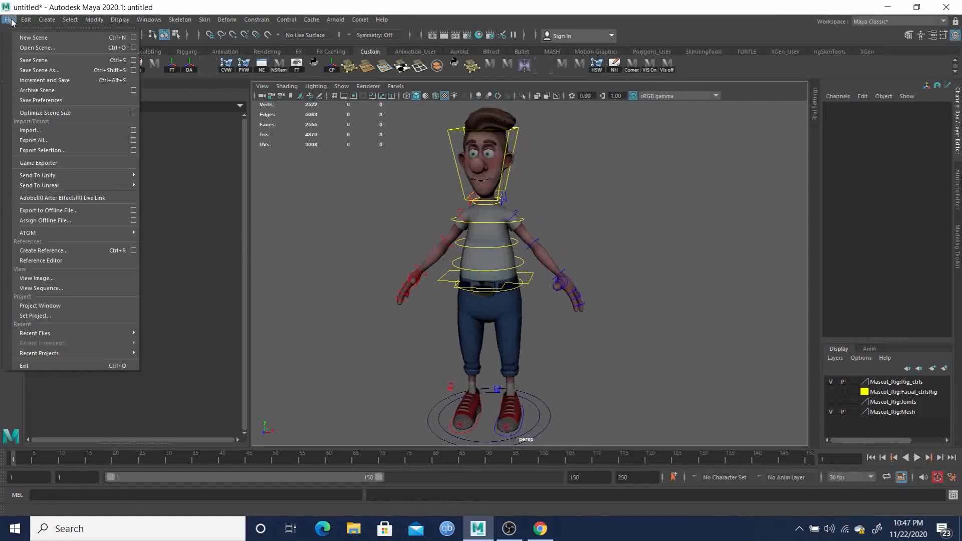
click(42, 71)
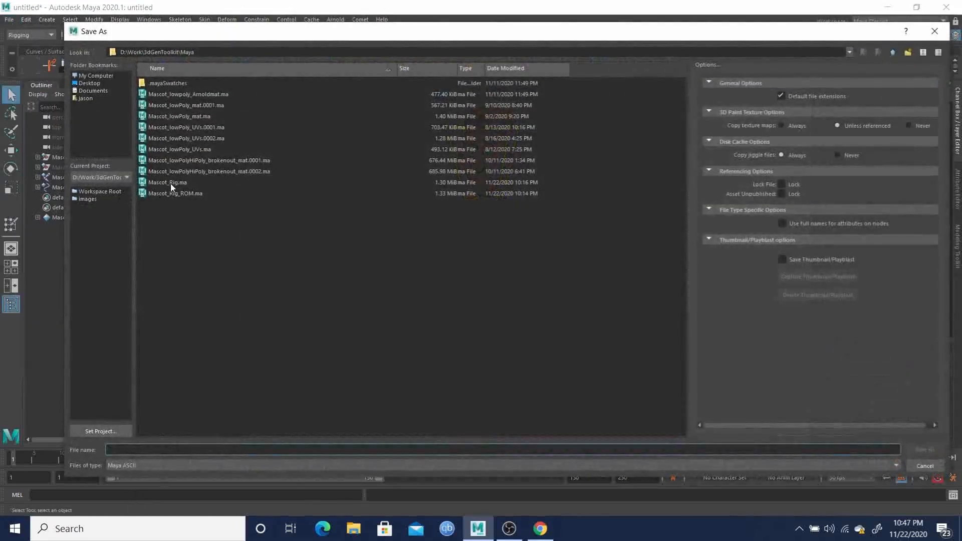
click(166, 181)
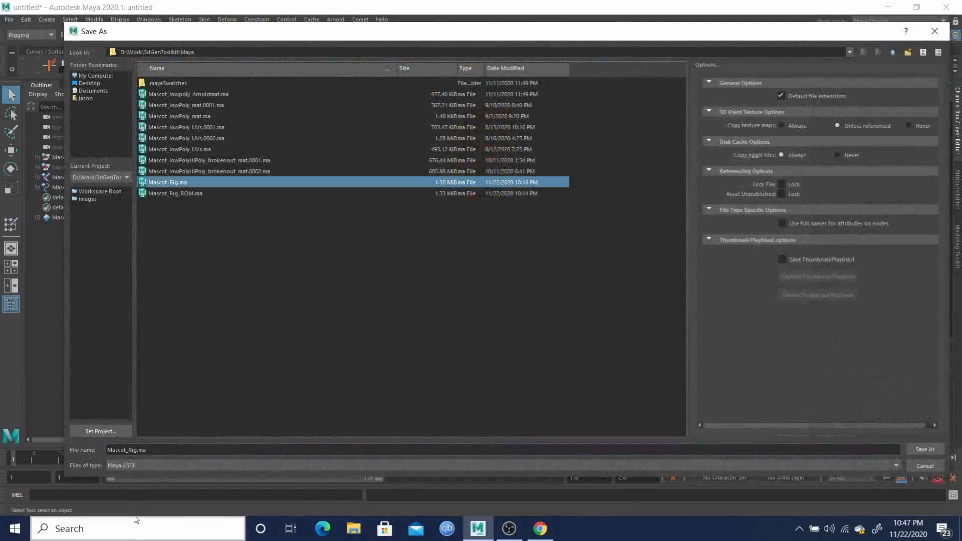
click(137, 450)
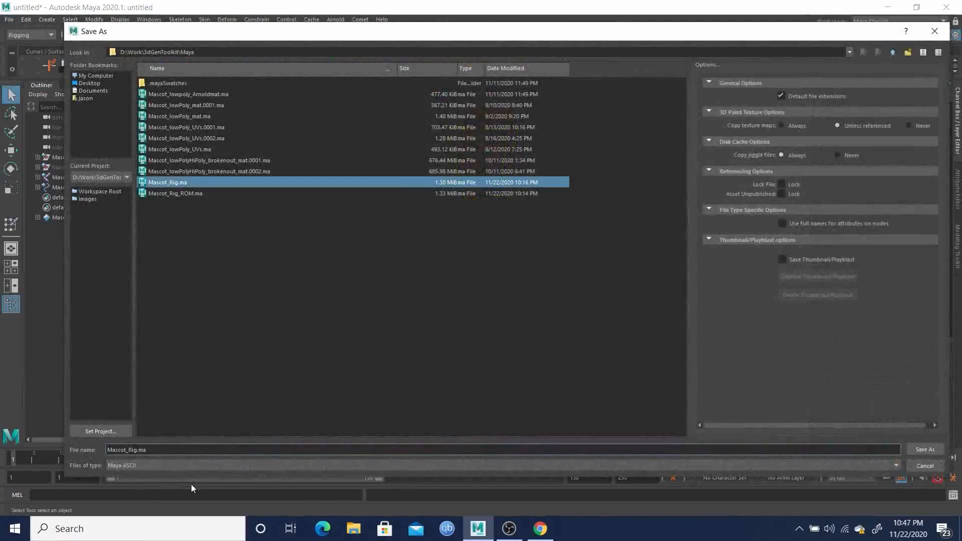
key(BackSpace)
key(BackSpace)
key(BackSpace)
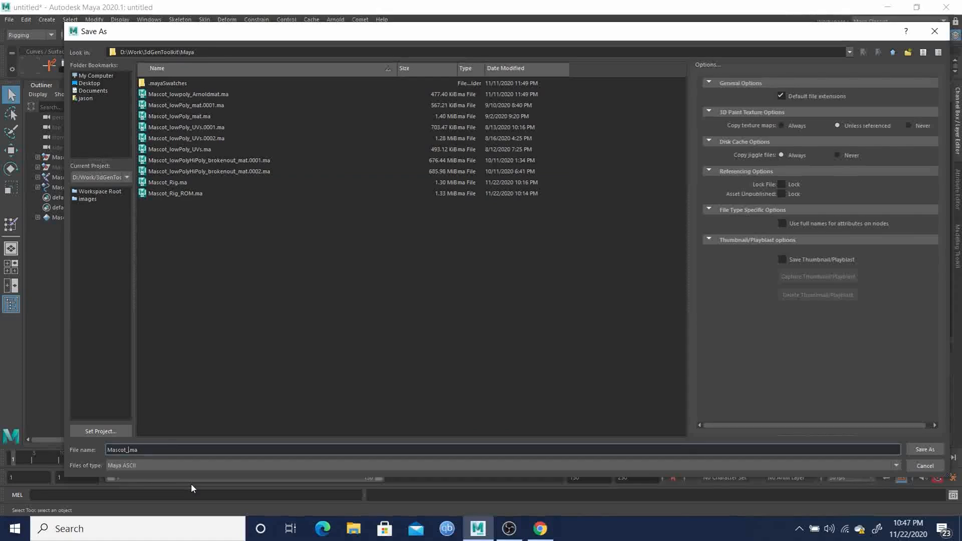
text(Anim_blank)
click(925, 450)
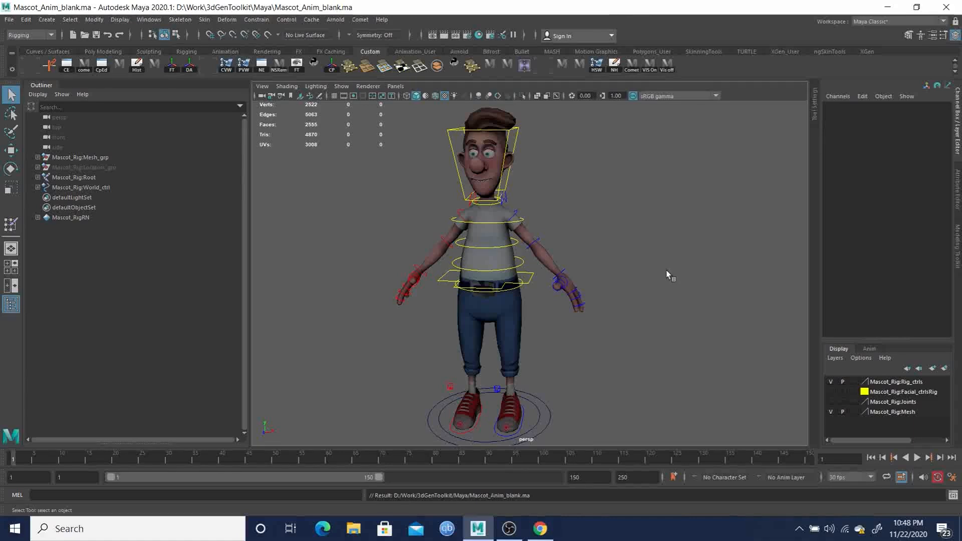
scroll(518, 317, up, 3)
alt+drag(518, 317, 550, 311)
alt+right_drag(550, 310, 492, 307)
alt+middle_drag(541, 317, 558, 304)
alt+drag(558, 305, 515, 305)
alt+middle_drag(541, 313, 541, 308)
alt+drag(541, 308, 567, 315)
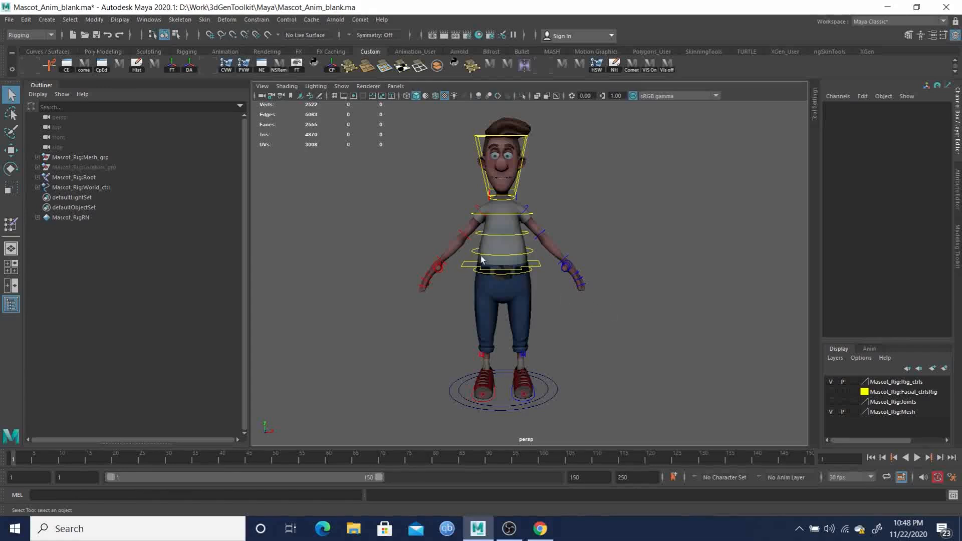
scroll(543, 276, up, 2)
alt+drag(587, 293, 589, 299)
alt+middle_drag(572, 299, 574, 319)
alt+drag(544, 310, 540, 308)
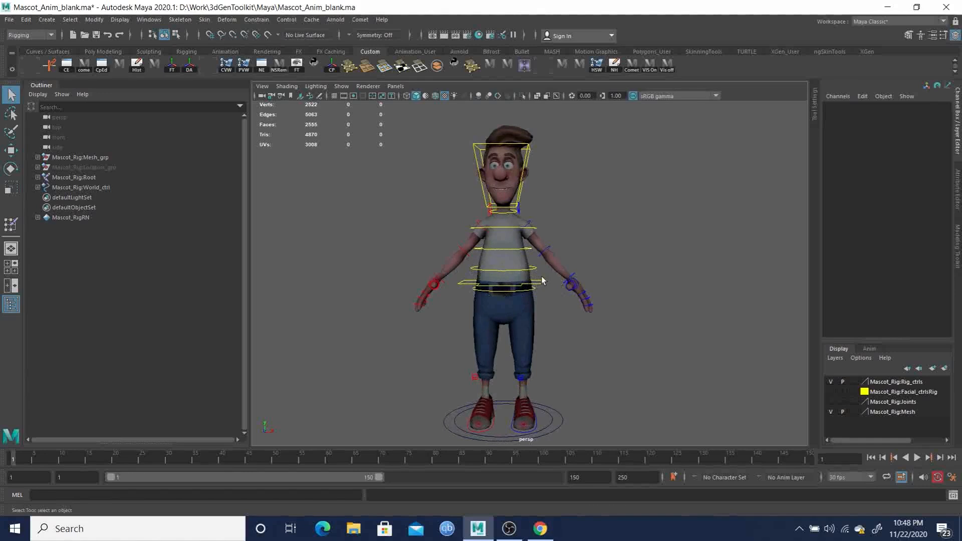
alt+middle_drag(520, 280, 518, 271)
alt+drag(519, 274, 492, 256)
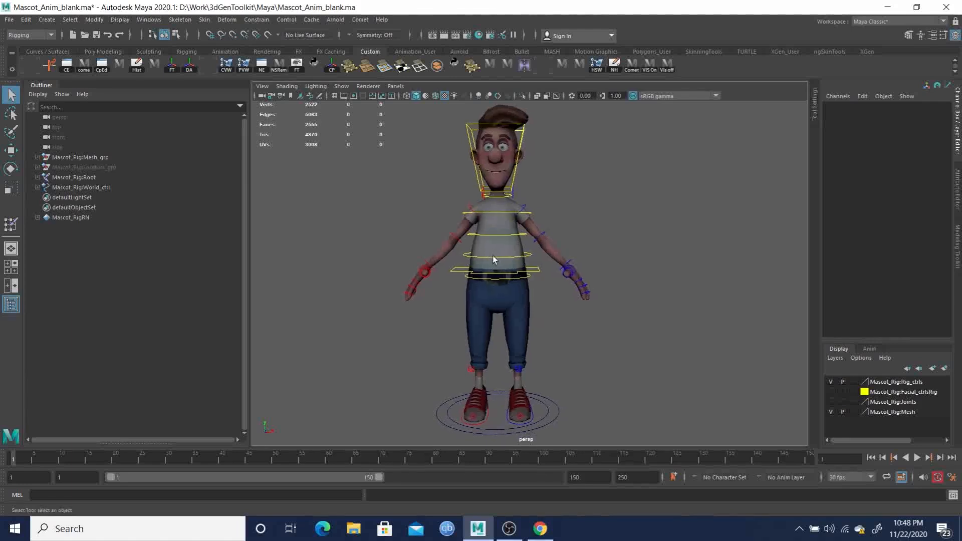
- Shift the root control sideways to about -2.29 in X and tilt it about -2.1 degrees in Z
click(539, 274)
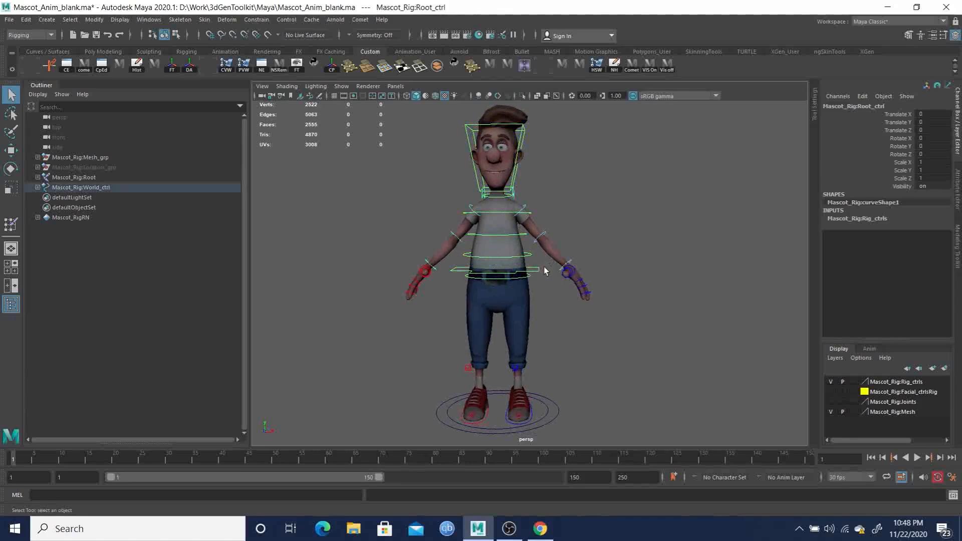
key(e)
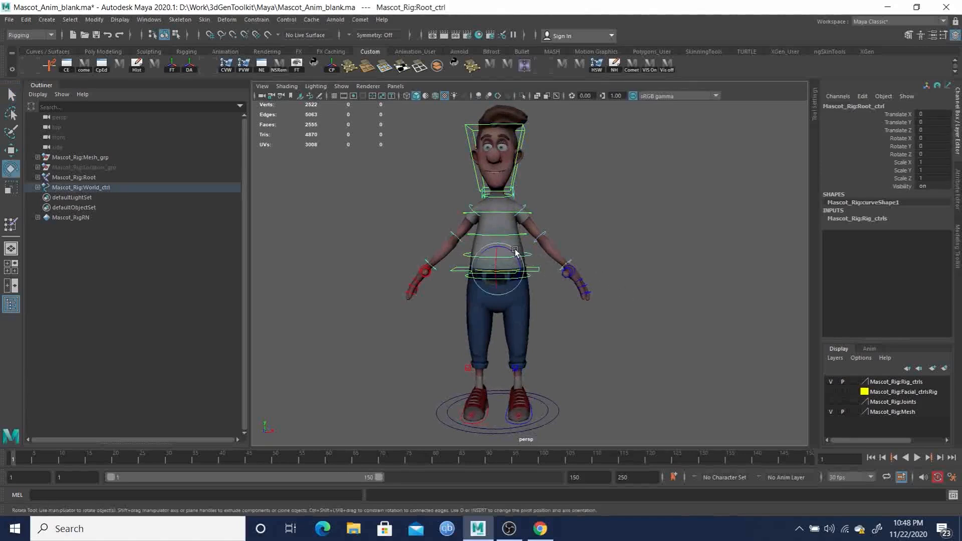
mouse_move(523, 279)
mouse_down()
mouse_move(518, 261)
mouse_move(527, 282)
mouse_move(519, 263)
mouse_move(523, 274)
mouse_up()
key(q)
click(527, 279)
key(e)
click(526, 270)
key(w)
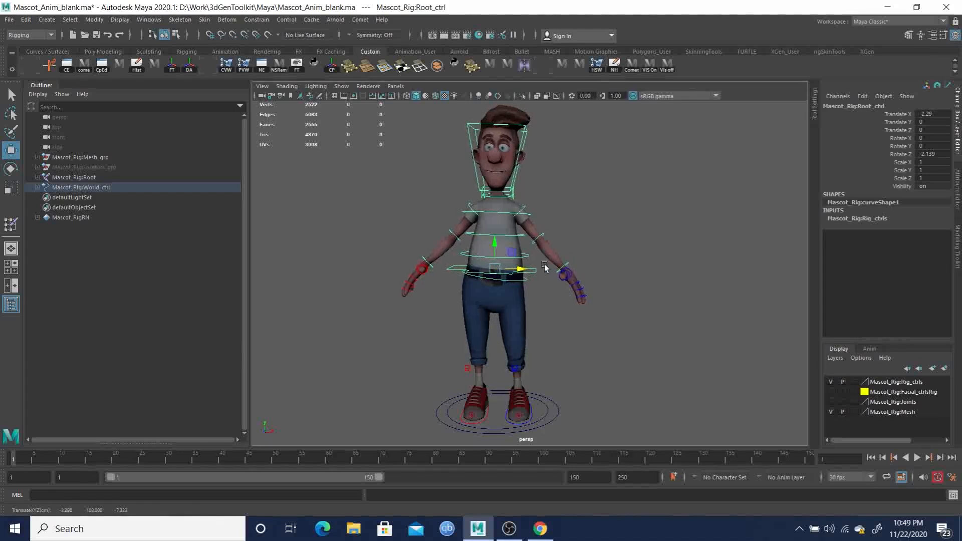
key(q)
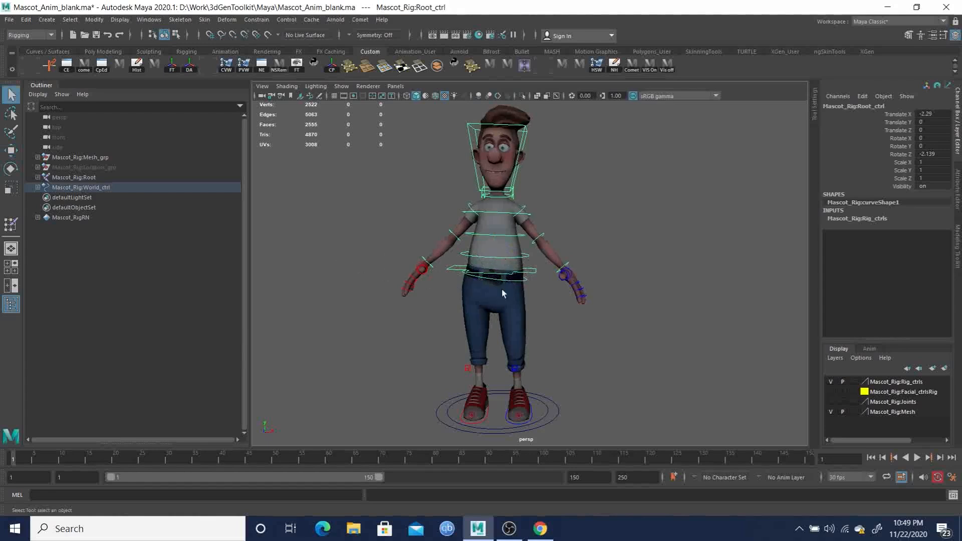
- Rotate the Spine01 control about 4.6 degrees in Y to bend the lower torso
click(532, 270)
key(e)
drag(529, 255, 516, 247)
key(q)
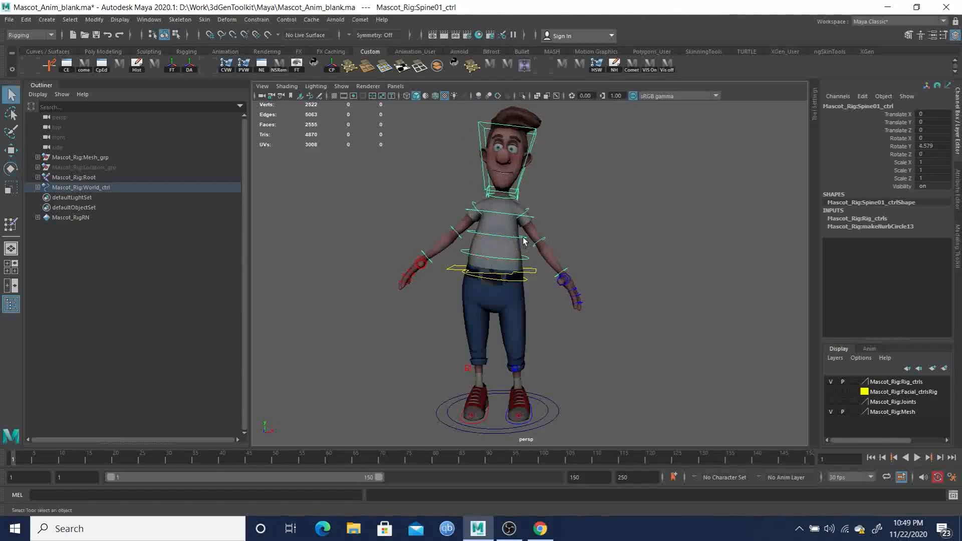
- Rotate the chest control about -9.4 degrees in Y to lean the upper body sideways
click(501, 215)
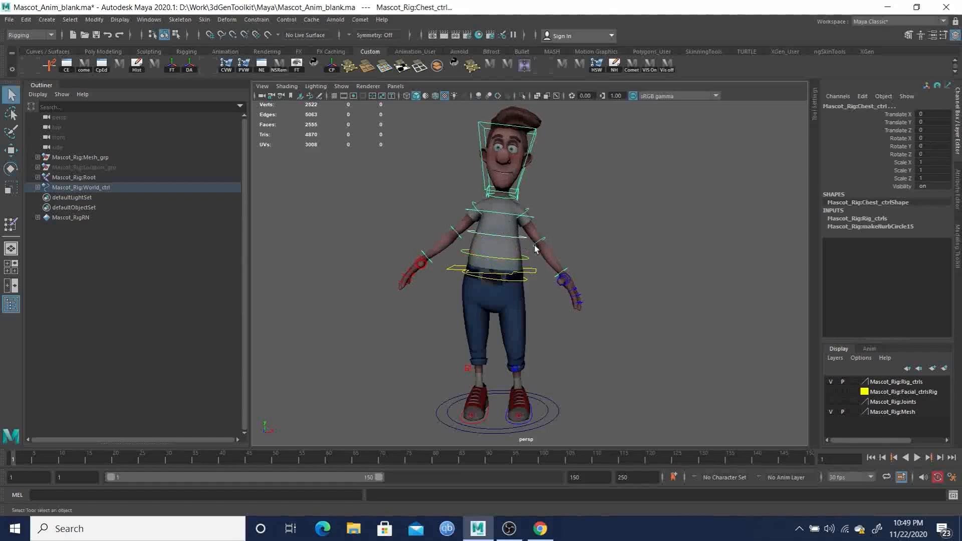
key(e)
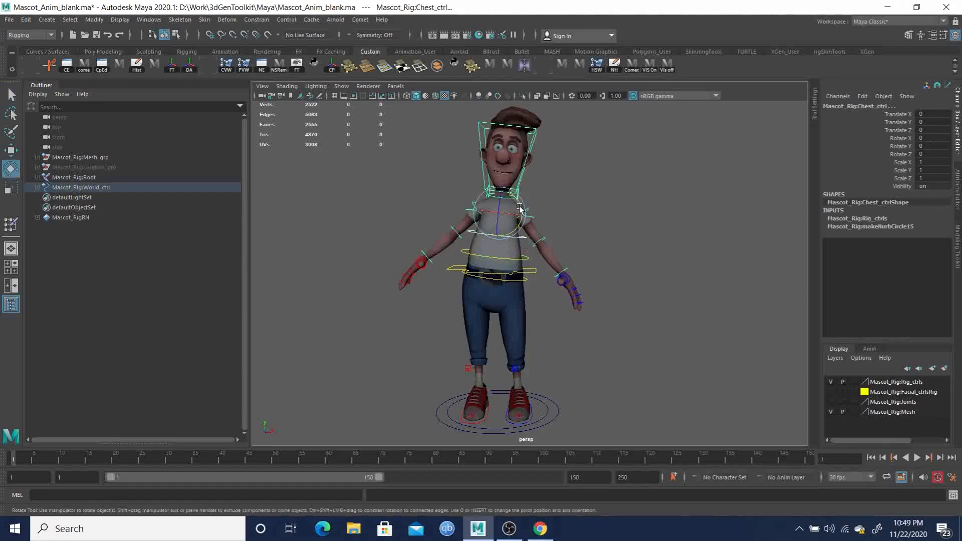
drag(520, 203, 520, 201)
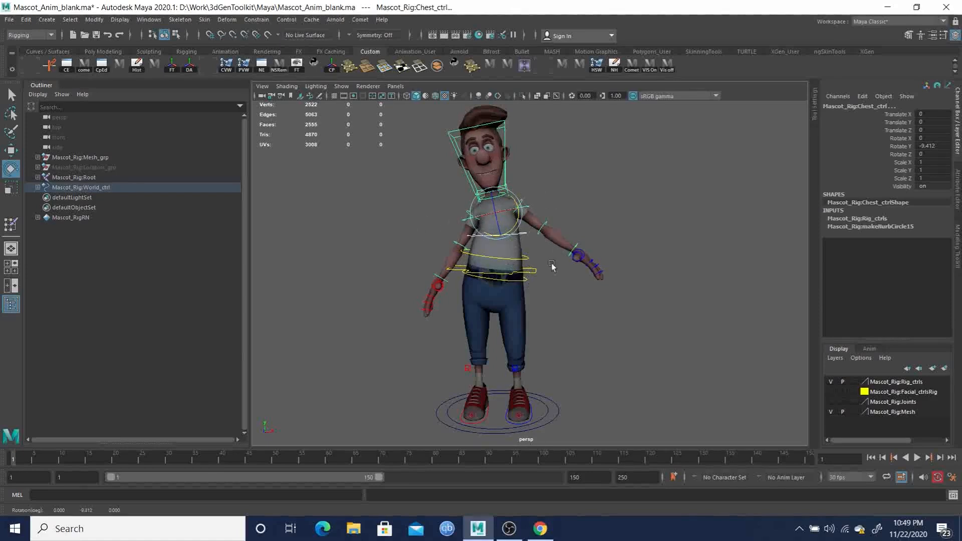
- Move the left foot IK control outward to about 5.9 in X and turn it about 22.4 degrees in Y
mouse_move(530, 328)
alt+mouse_down()
mouse_move(539, 316)
mouse_move(530, 333)
alt+mouse_up()
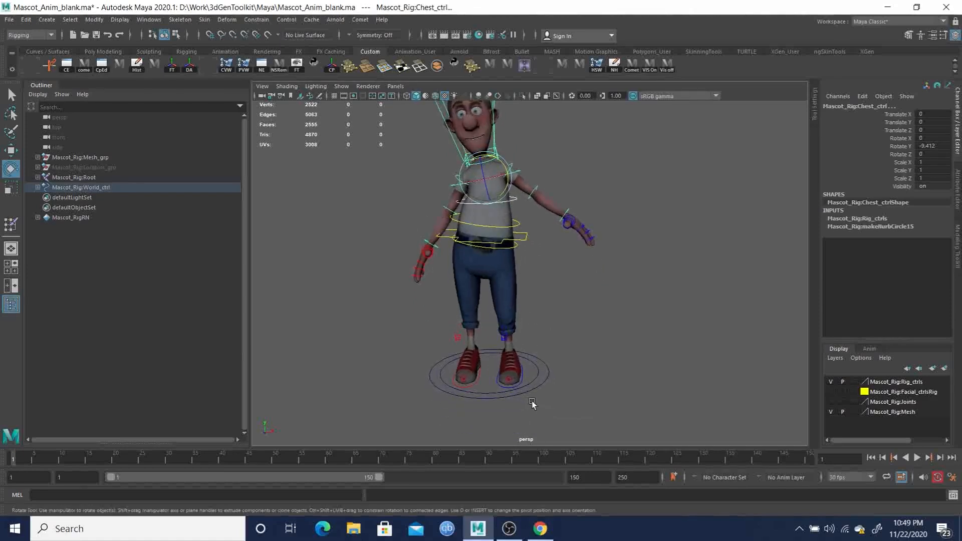
mouse_move(534, 384)
mouse_down()
mouse_move(524, 380)
mouse_move(545, 378)
mouse_up()
key(w)
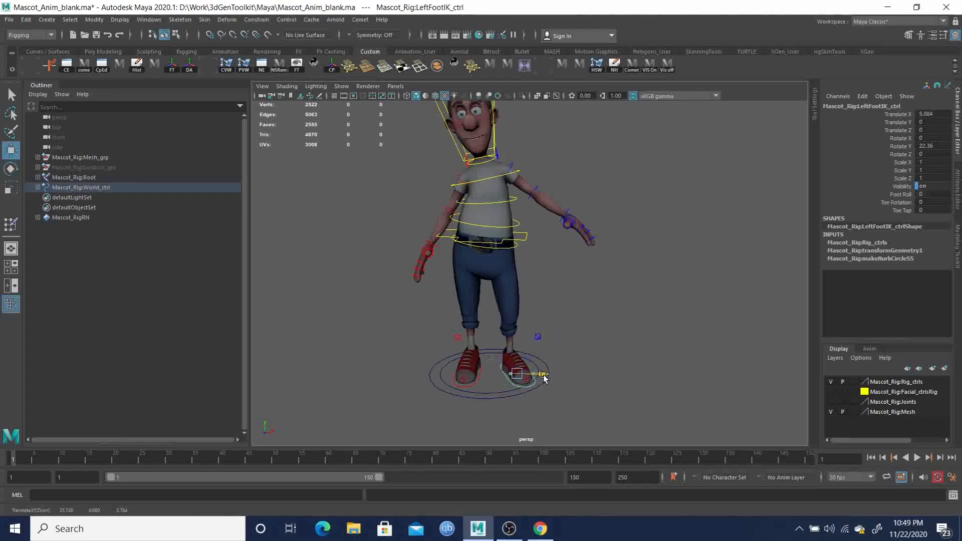
- Move the right foot IK control to about -2.05 in X and -6.3 in Z, and turn it about -18.4 degrees in Y
click(472, 387)
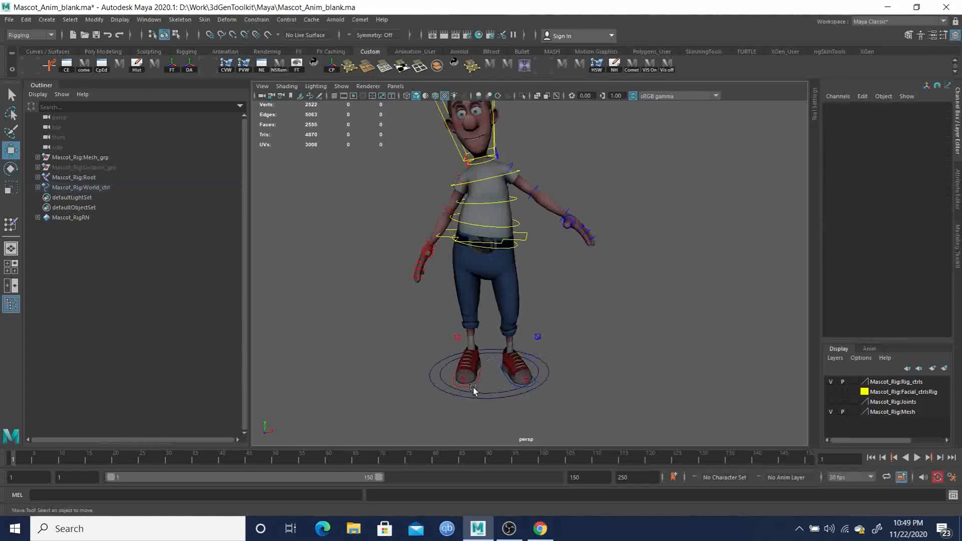
click(477, 389)
drag(494, 374, 602, 375)
drag(549, 400, 489, 375)
key(e)
alt+drag(489, 374, 544, 365)
key(w)
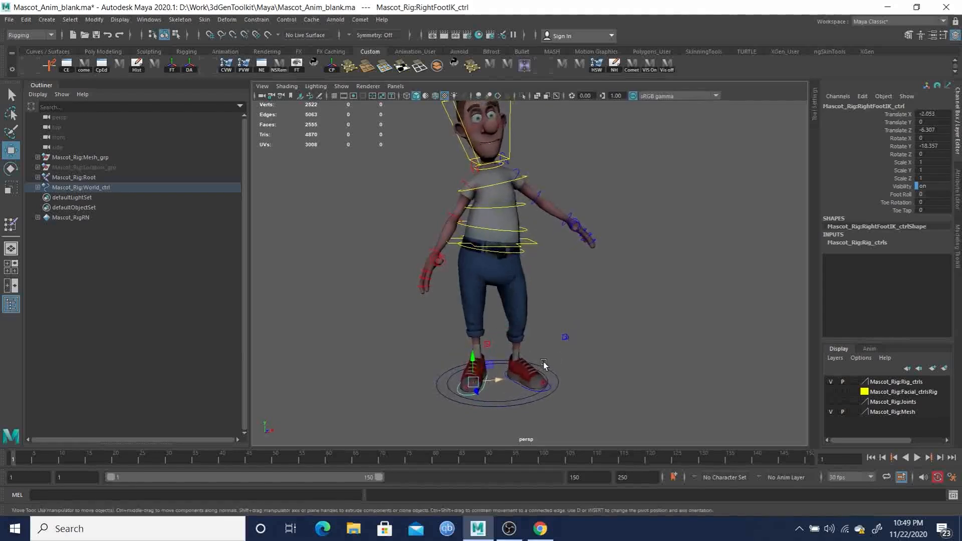
click(10, 132)
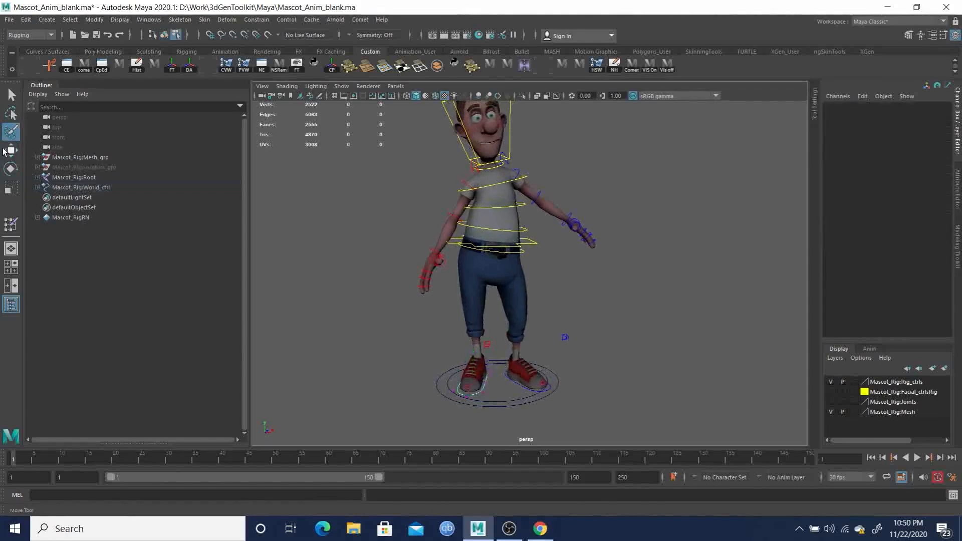
click(11, 152)
click(9, 135)
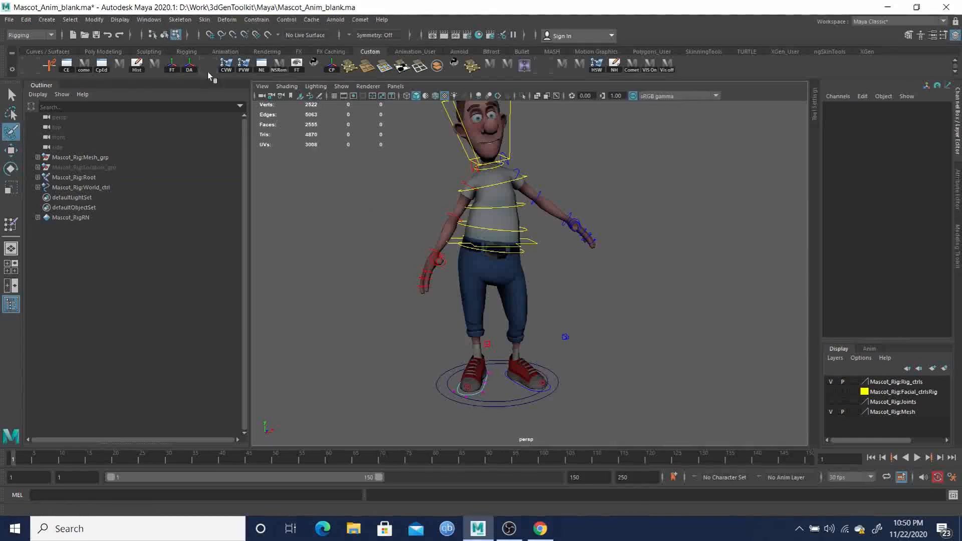
key(F8)
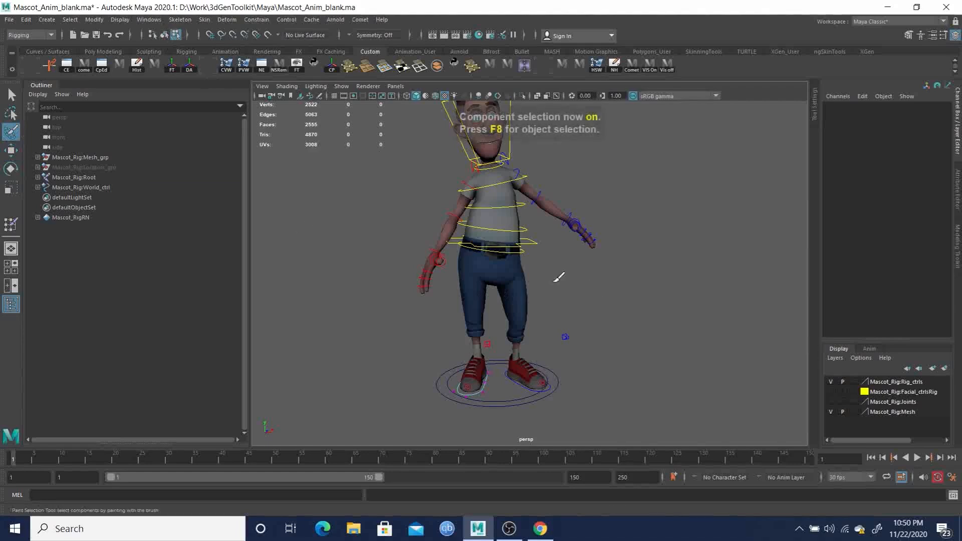
key(q)
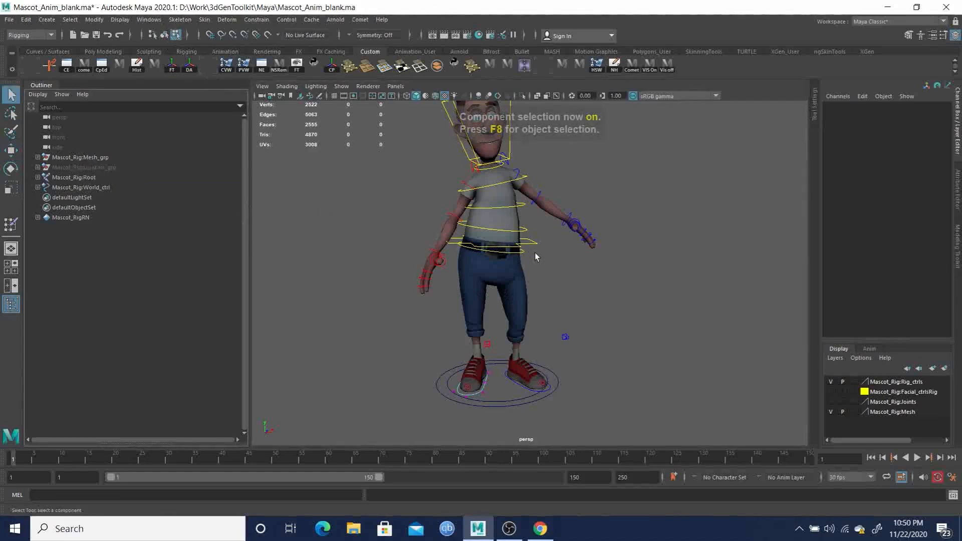
key(F8)
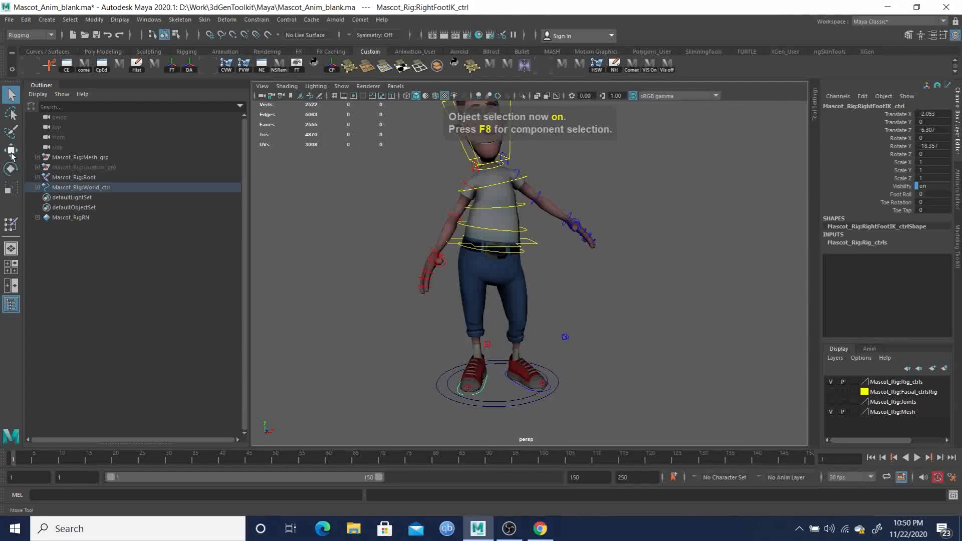
click(11, 169)
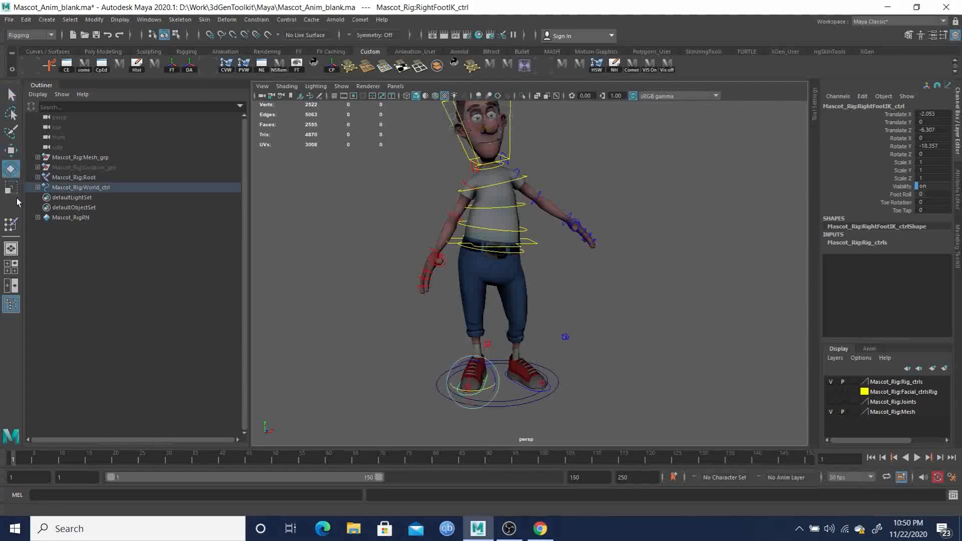
click(10, 190)
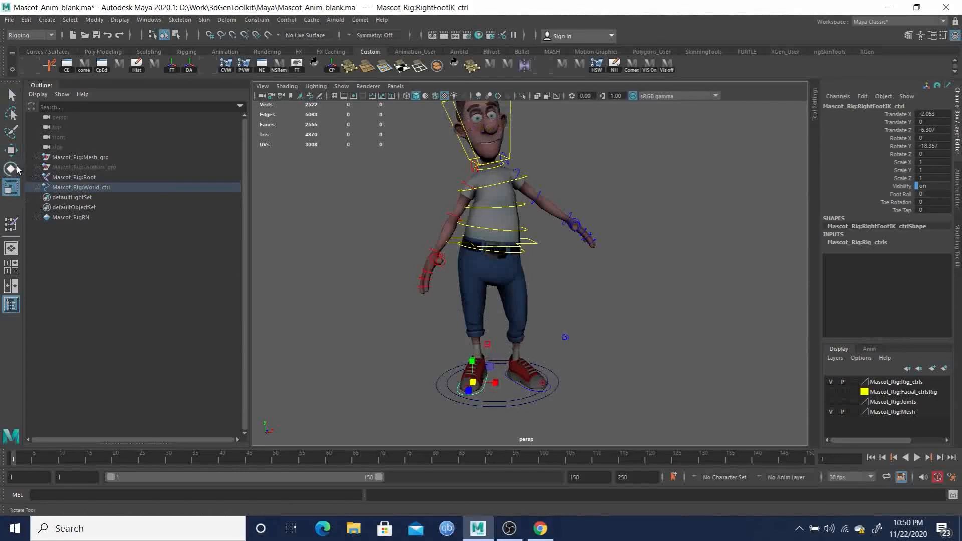
click(9, 135)
click(11, 150)
click(10, 96)
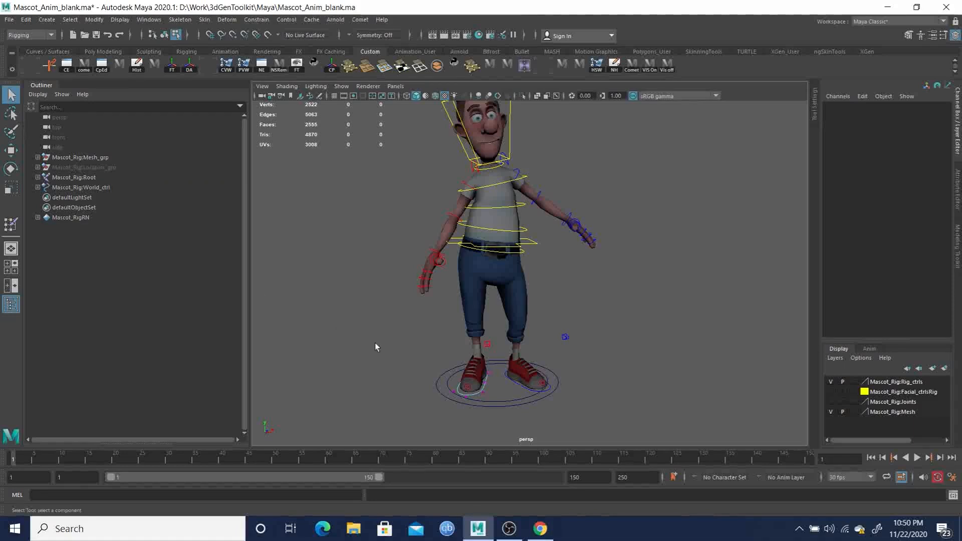
key(F8)
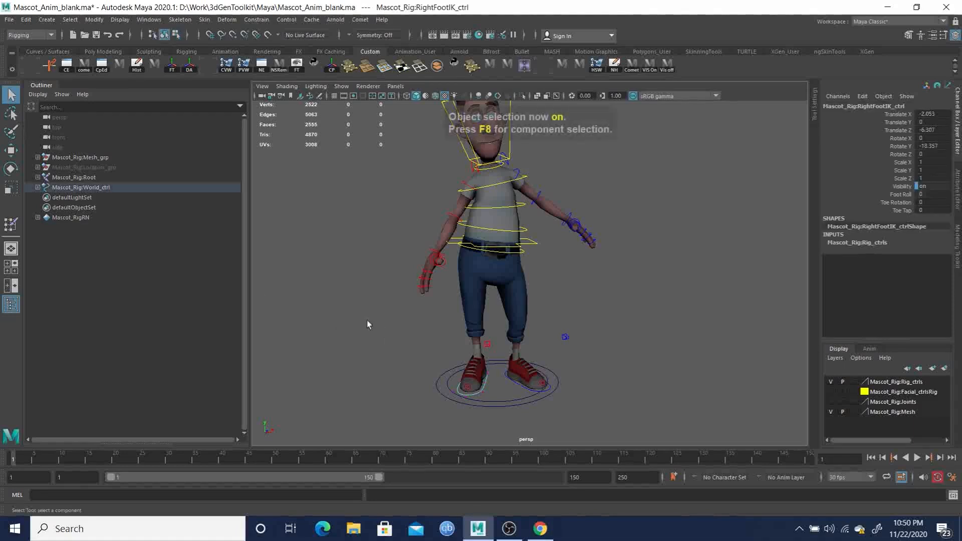
click(10, 151)
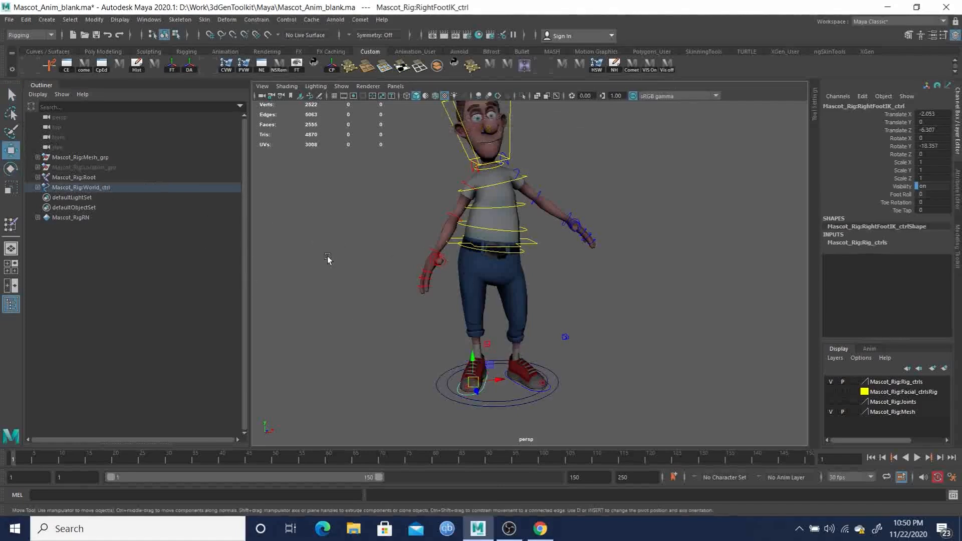
key(e)
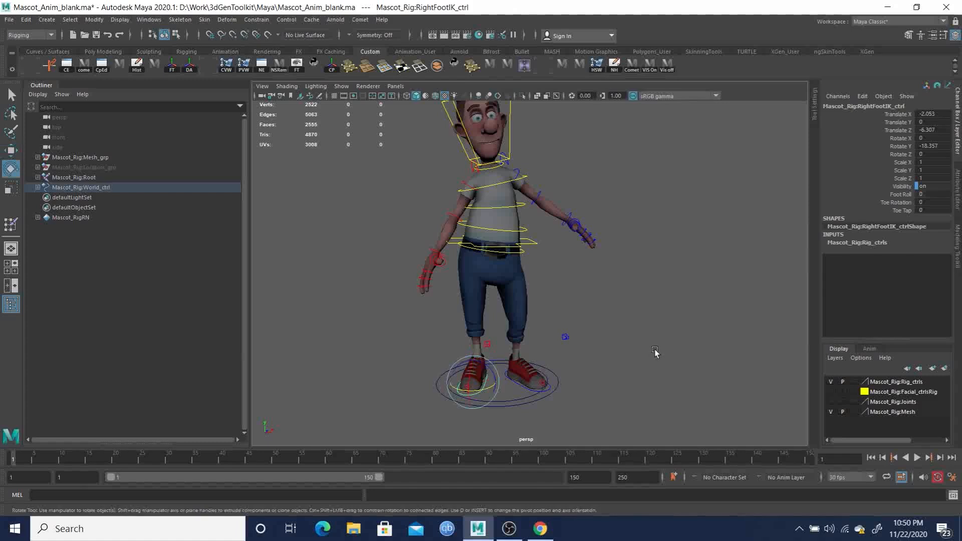
alt+drag(672, 369, 611, 345)
alt+middle_drag(591, 359, 601, 338)
alt+drag(600, 340, 605, 344)
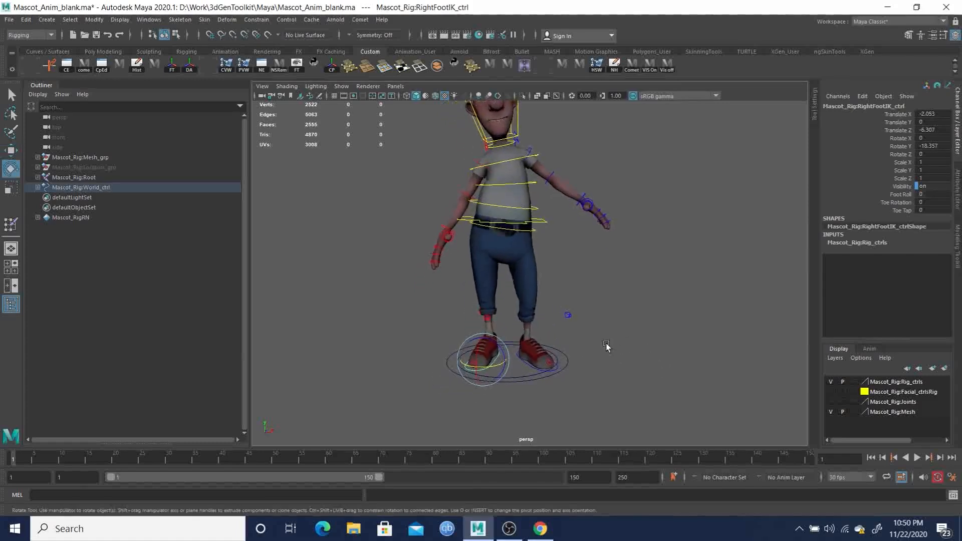
key(w)
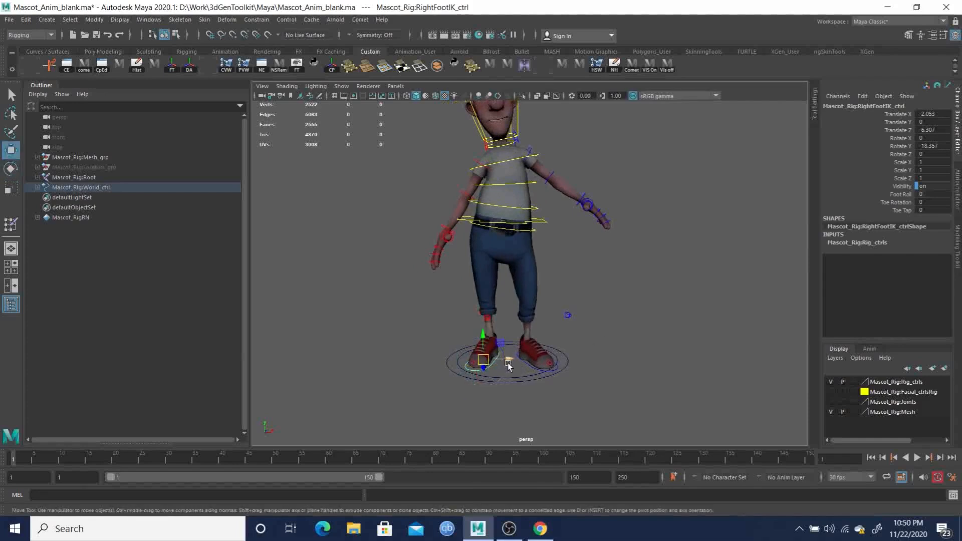
key(e)
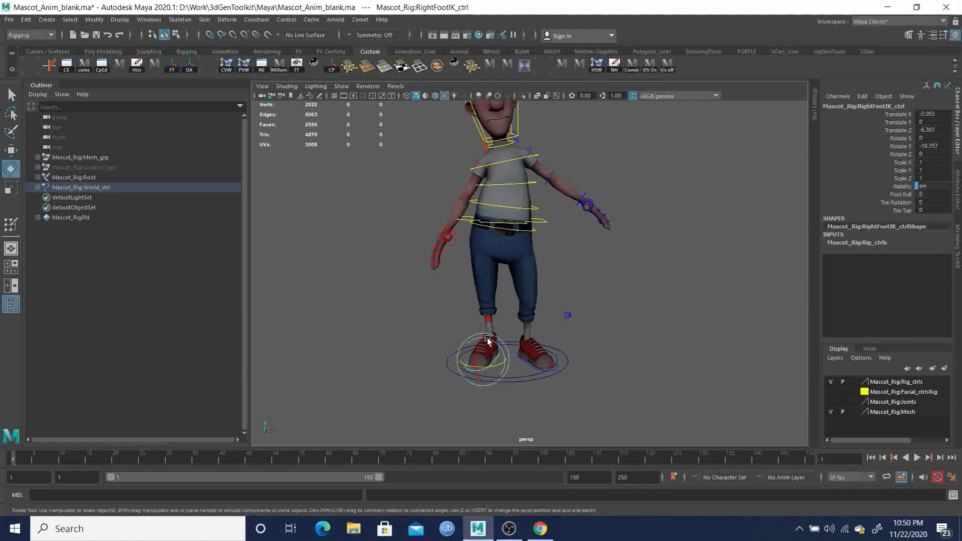
- Rotate the left clavicle control to about -8.6 degrees in Z to lower the left shoulder
alt+drag(493, 351, 492, 314)
alt+drag(539, 265, 534, 218)
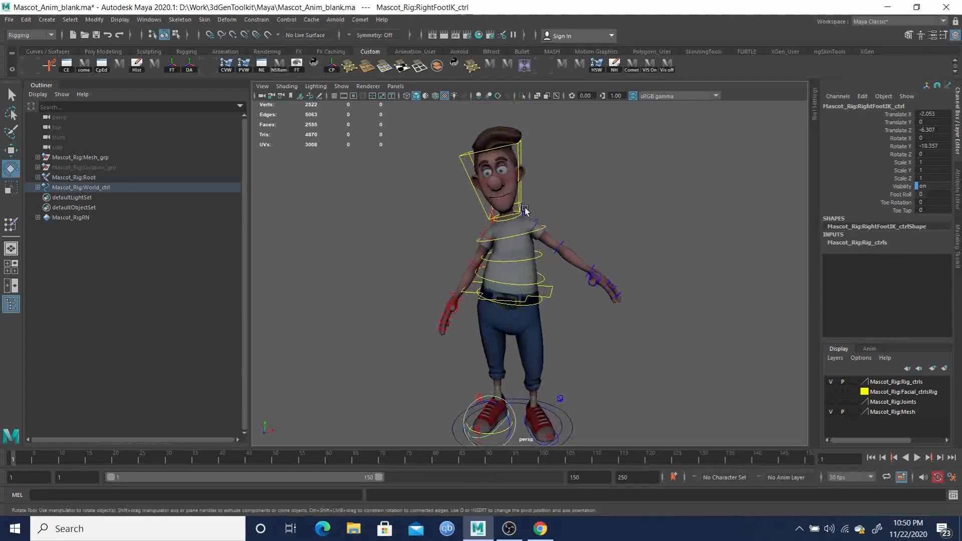
click(526, 211)
drag(533, 212, 536, 215)
key(q)
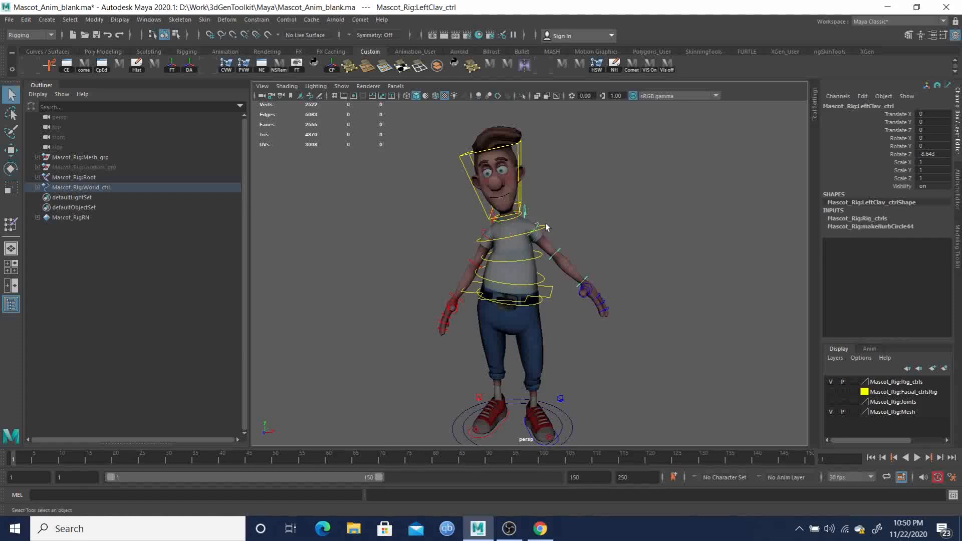
- Rotate the left arm FK control to about -21.3 degrees in Z to bring the arm down beside the body
click(537, 225)
key(e)
drag(534, 209, 540, 223)
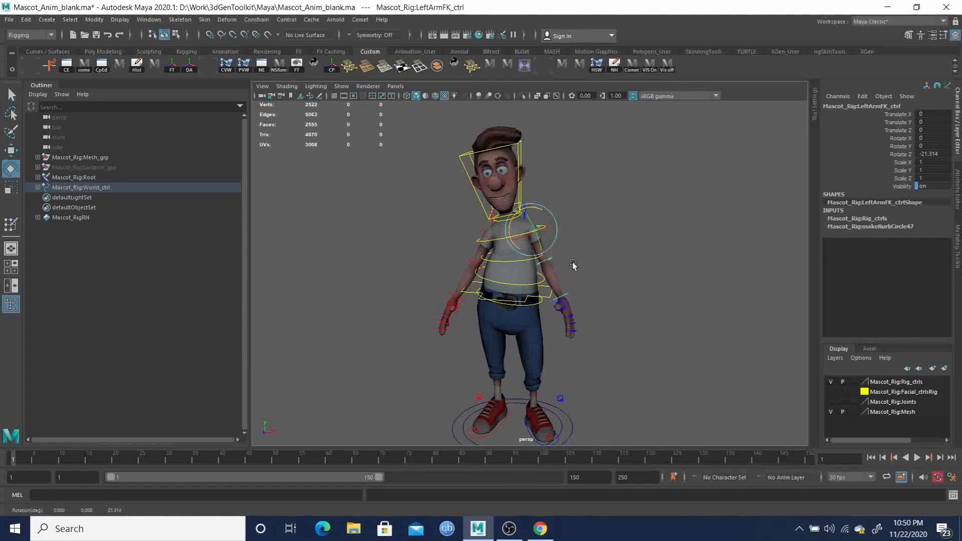
- Turn the left clavicle control to about 11.2 degrees in X
key(q)
alt+drag(554, 264, 461, 238)
alt+right_drag(468, 246, 545, 275)
click(538, 171)
key(e)
drag(551, 173, 553, 178)
key(q)
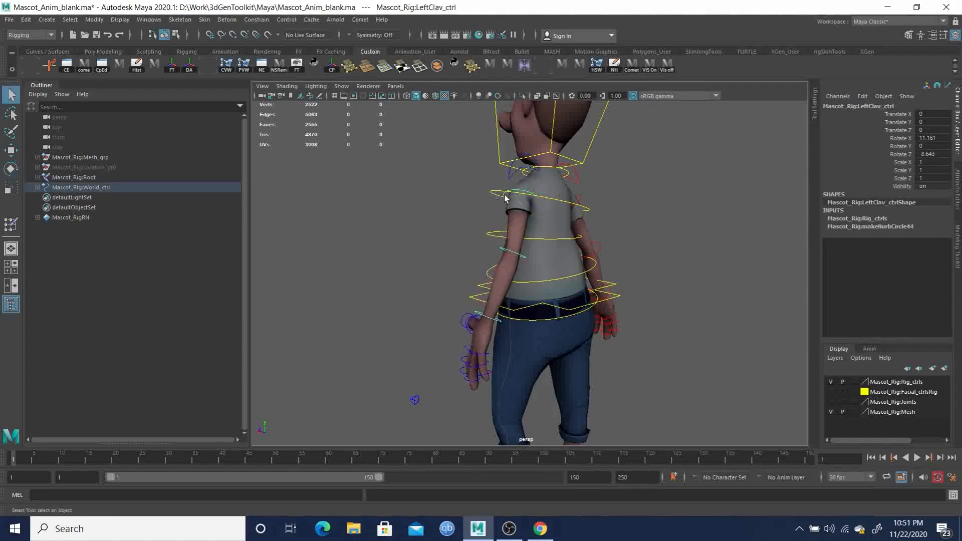
- Refine the left arm FK control's rotation so the arm hangs naturally beside the torso
click(505, 198)
key(e)
drag(536, 187, 687, 199)
drag(548, 194, 593, 242)
key(q)
- Rotate the left hand FK control so the hand hangs relaxed beside the hip
click(580, 311)
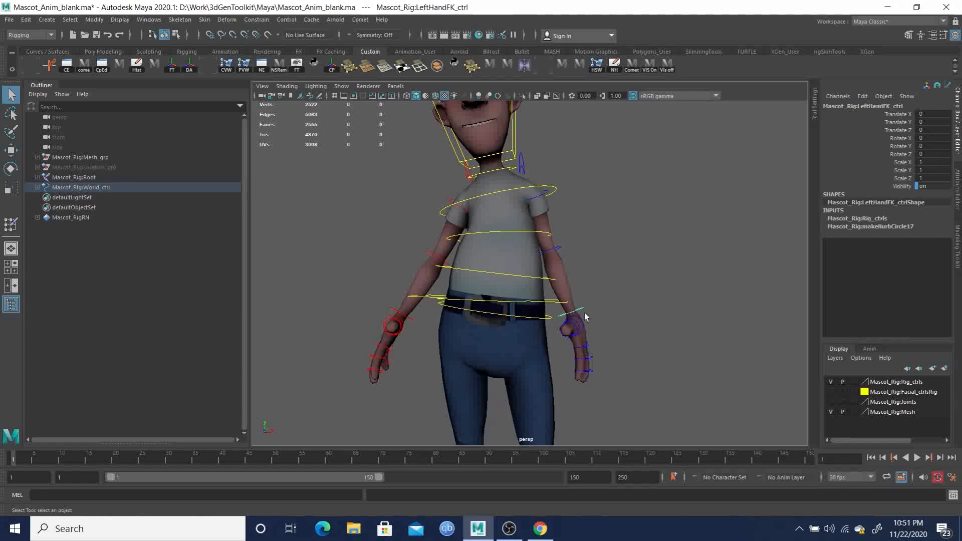
alt+drag(612, 327, 554, 281)
key(e)
key(q)
click(567, 286)
key(e)
alt+right_drag(554, 281, 489, 251)
mouse_move(489, 251)
alt+mouse_down()
mouse_move(239, 249)
mouse_move(496, 265)
alt+mouse_up()
alt+right_drag(496, 265, 625, 342)
alt+drag(625, 342, 479, 179)
- Rotate the right arm FK control about -5 degrees in Z to bring the arm closer to the body
key(q)
click(479, 180)
key(e)
key(q)
click(466, 203)
key(e)
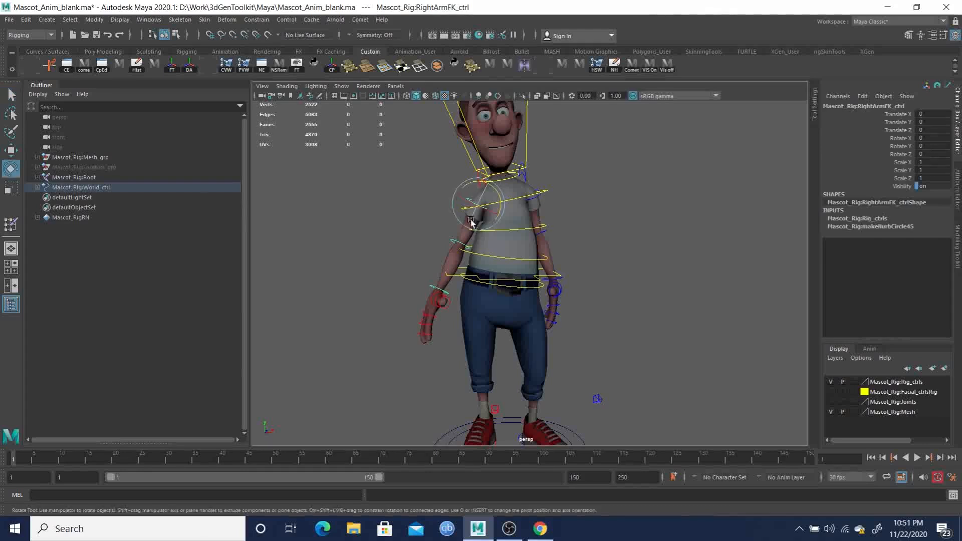
drag(467, 189, 466, 197)
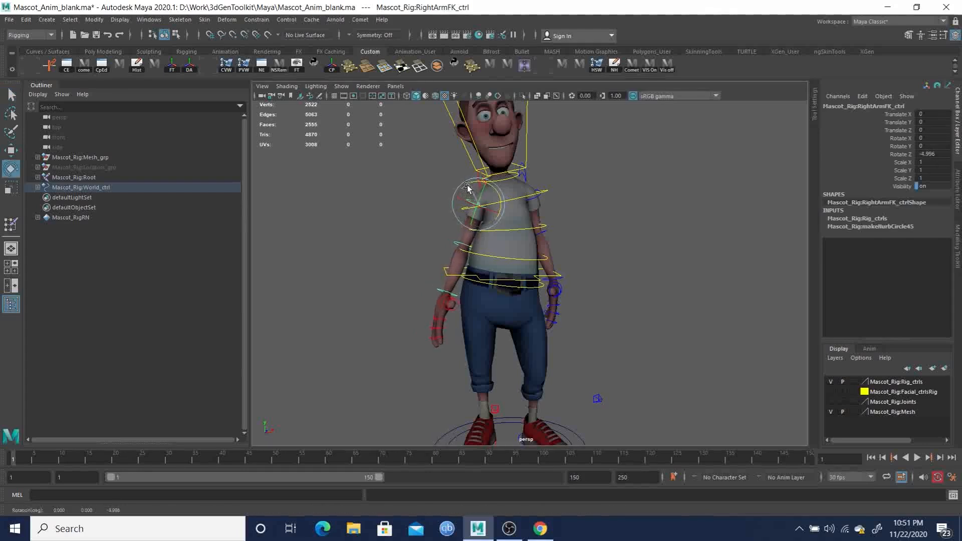
- Turn the right arm FK control to about -8.8 degrees in Y, working from a side view
key(q)
click(454, 245)
alt+drag(455, 244, 555, 271)
key(e)
click(555, 205)
drag(558, 221, 561, 222)
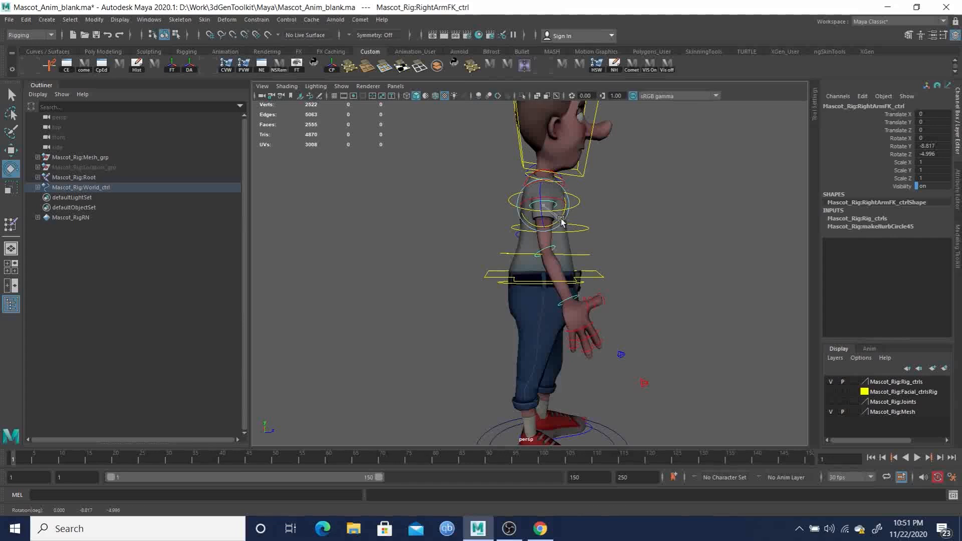
- Rotate the right elbow FK control to about 0.9 degrees in Y
click(559, 250)
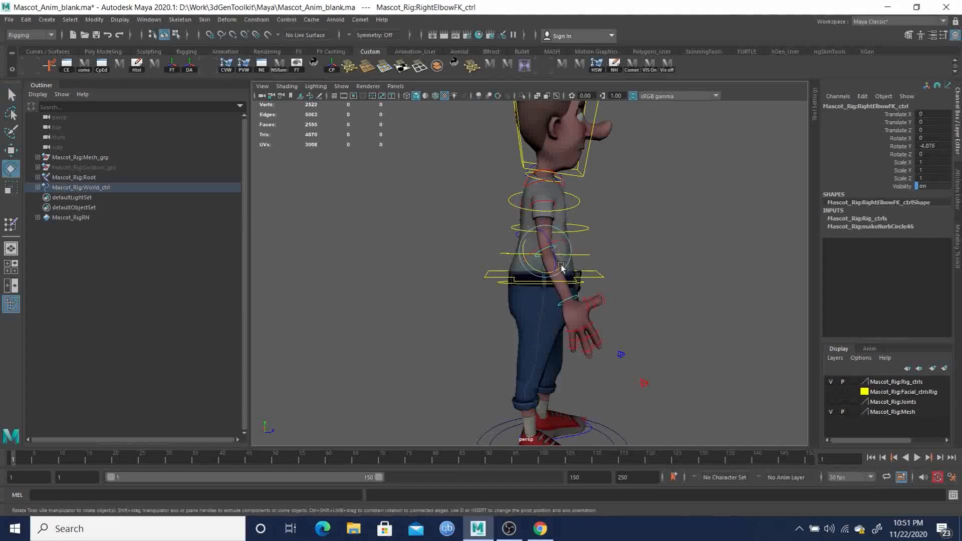
drag(563, 267, 542, 275)
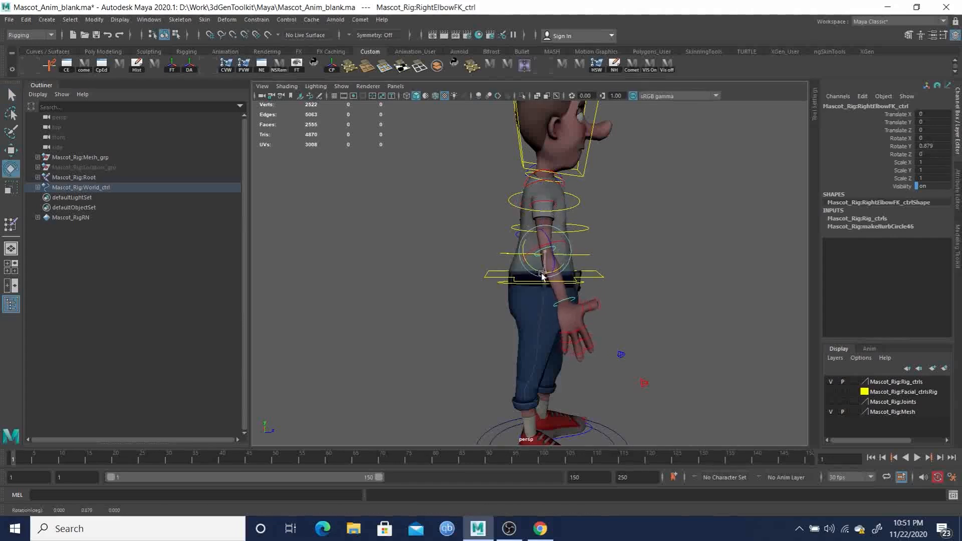
key(q)
- Rotate the right hand FK control to about -5.5 in X, -3.9 in Y and -18.1 degrees in Z
click(575, 302)
alt+drag(575, 302, 463, 270)
key(e)
key(q)
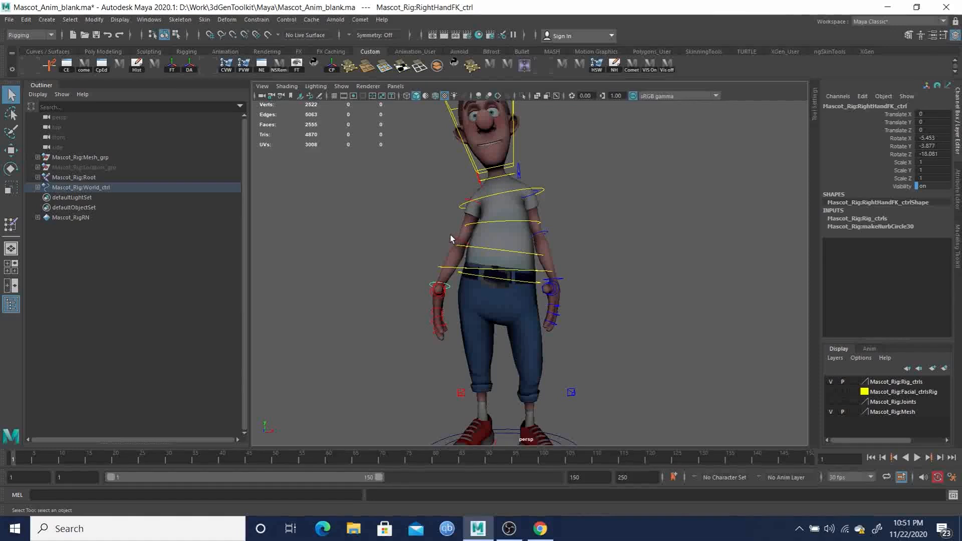
- Refine the right arm FK control's rotation to about 0.4 in X, -7.6 in Y and -7.5 degrees in Z
click(450, 234)
key(e)
click(466, 223)
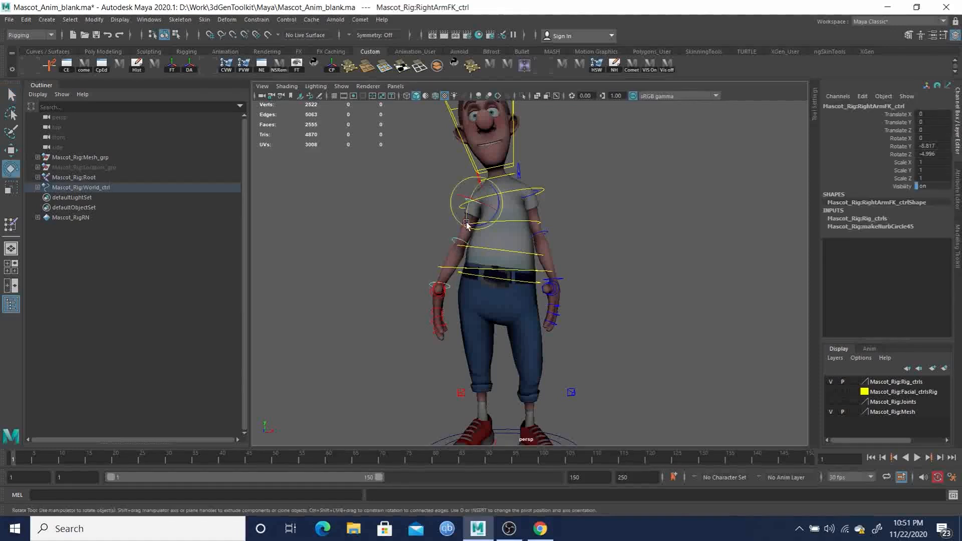
drag(502, 209, 610, 229)
drag(549, 223, 470, 264)
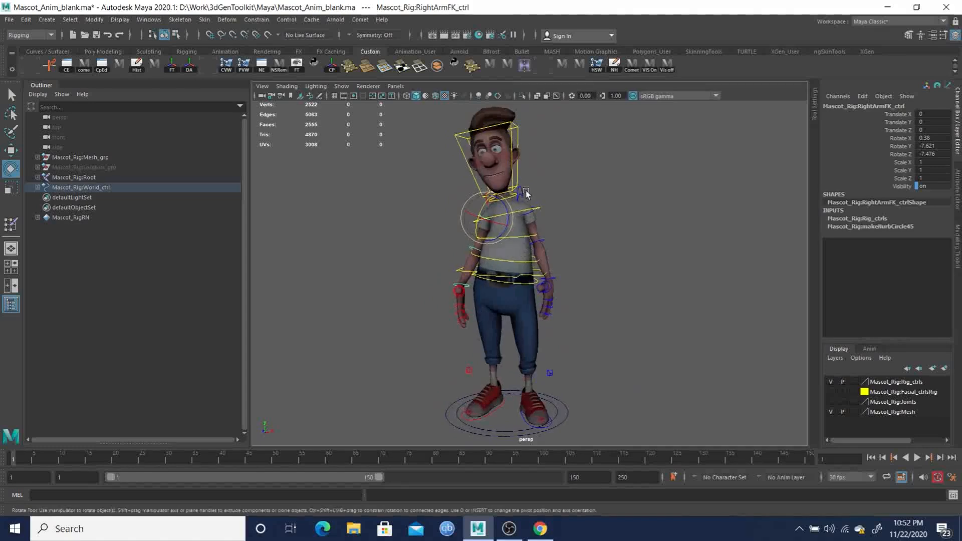
- Rotate the neck control to adjust the neck's tilt above the leaning torso
alt+middle_drag(528, 204, 520, 242)
alt+right_drag(453, 247, 552, 312)
alt+drag(552, 311, 555, 305)
key(q)
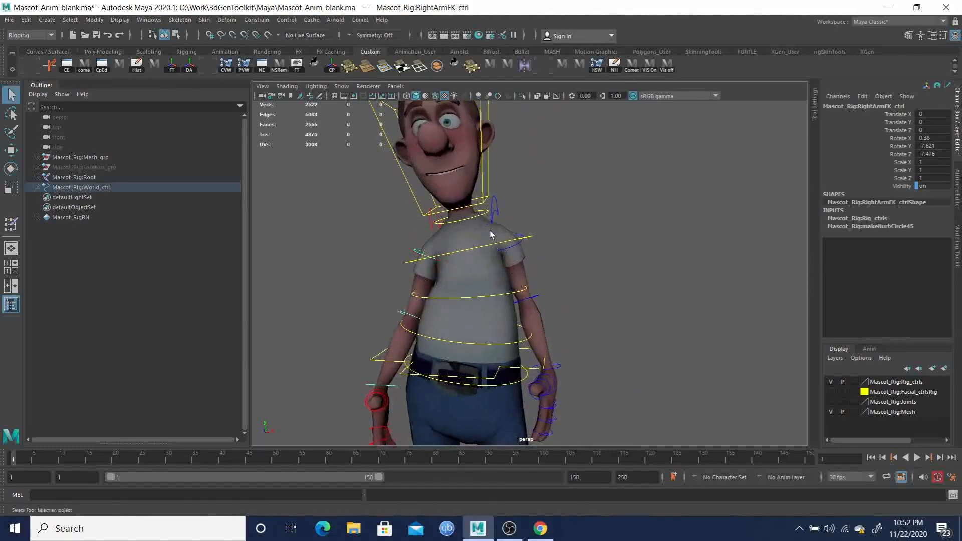
click(486, 216)
click(486, 214)
key(e)
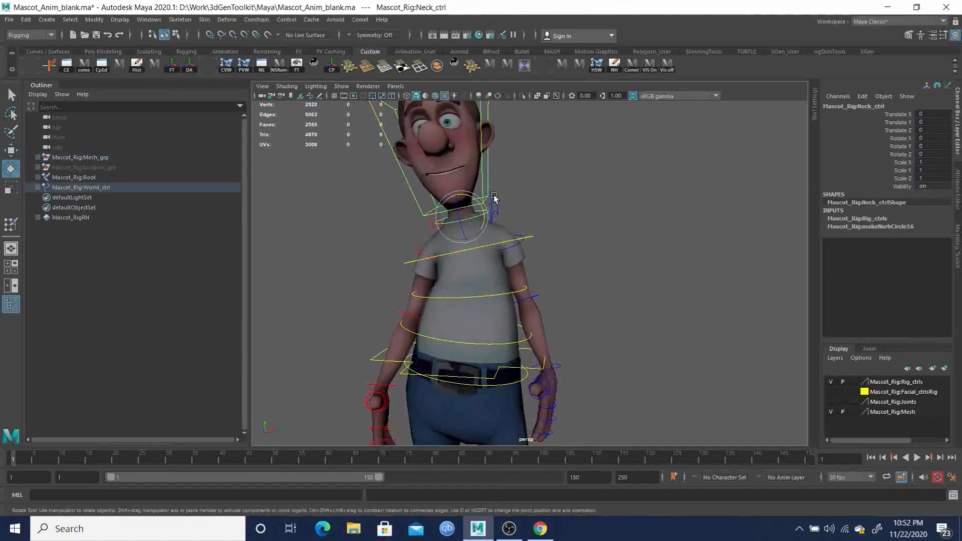
drag(478, 201, 506, 223)
- Rotate the head control to about 4.8 in X, 1.5 in Y and 4.4 degrees in Z
key(q)
click(490, 188)
key(e)
alt+right_drag(506, 223, 458, 246)
alt+drag(459, 246, 568, 294)
- Bend the Spine01 control to about 6 degrees in Z, working from a side view
key(q)
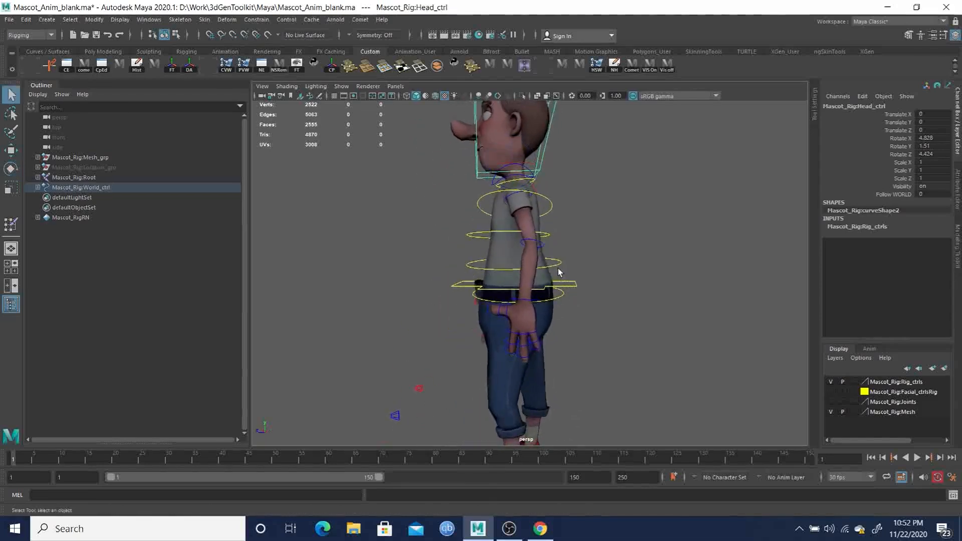
click(558, 265)
key(e)
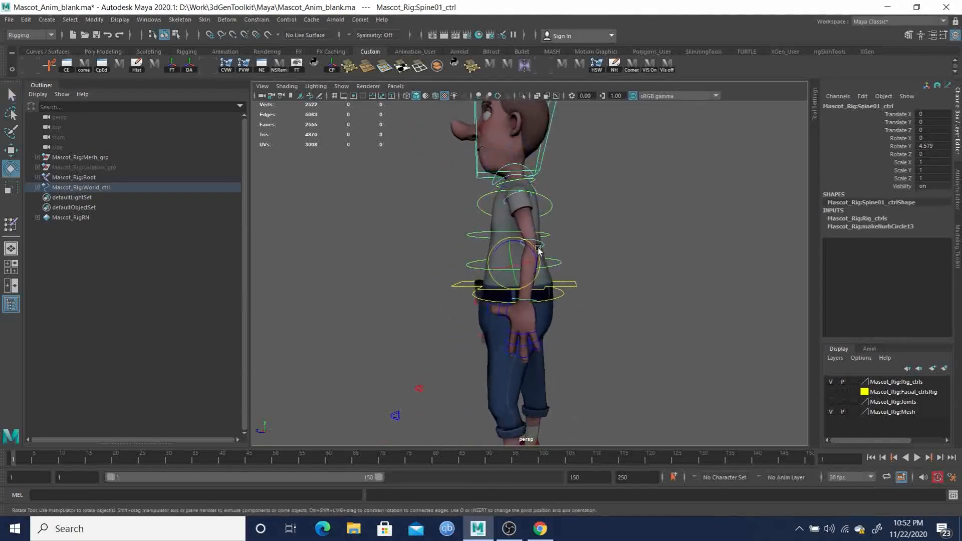
drag(535, 246, 534, 252)
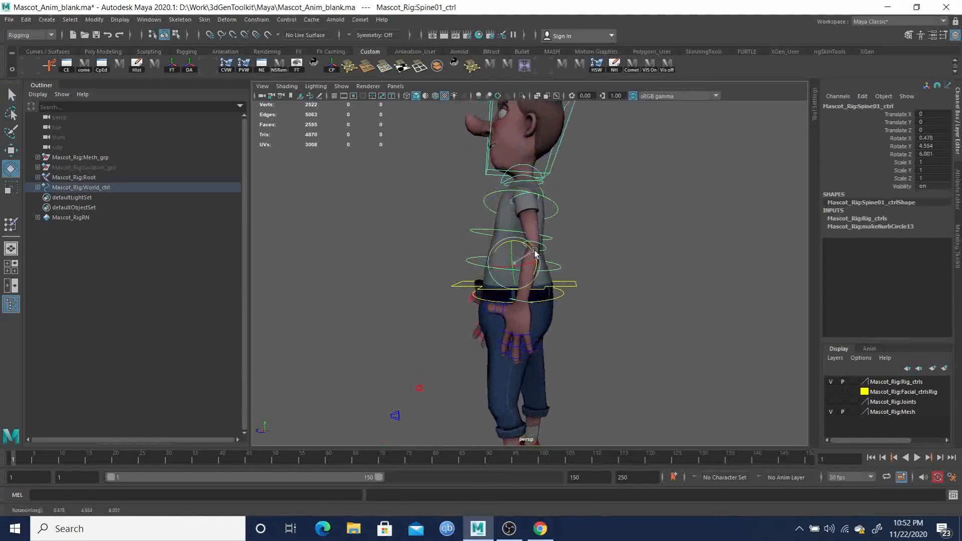
- Rotate the Spine02 and chest controls together to about -3.6 degrees in Z to counter the lower spine's bend
key(q)
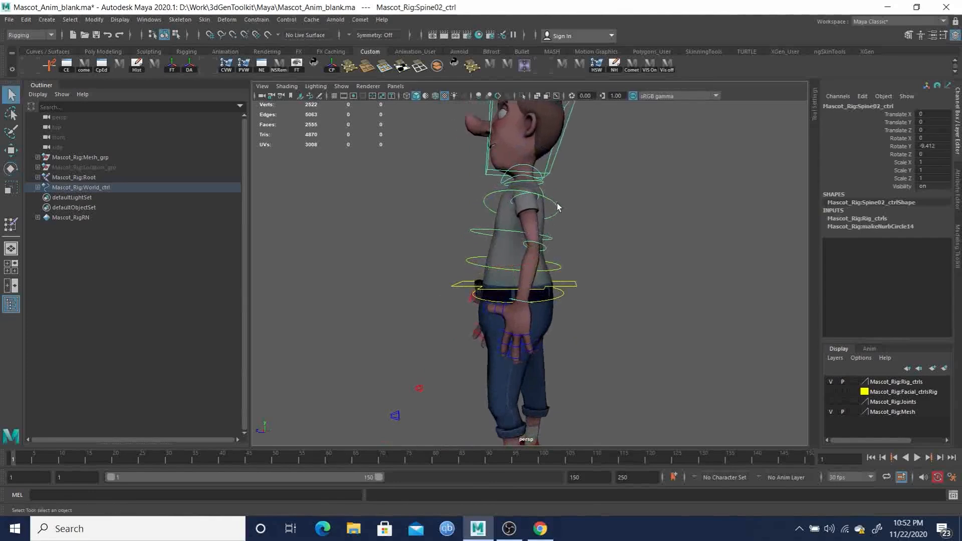
key(e)
click(547, 204)
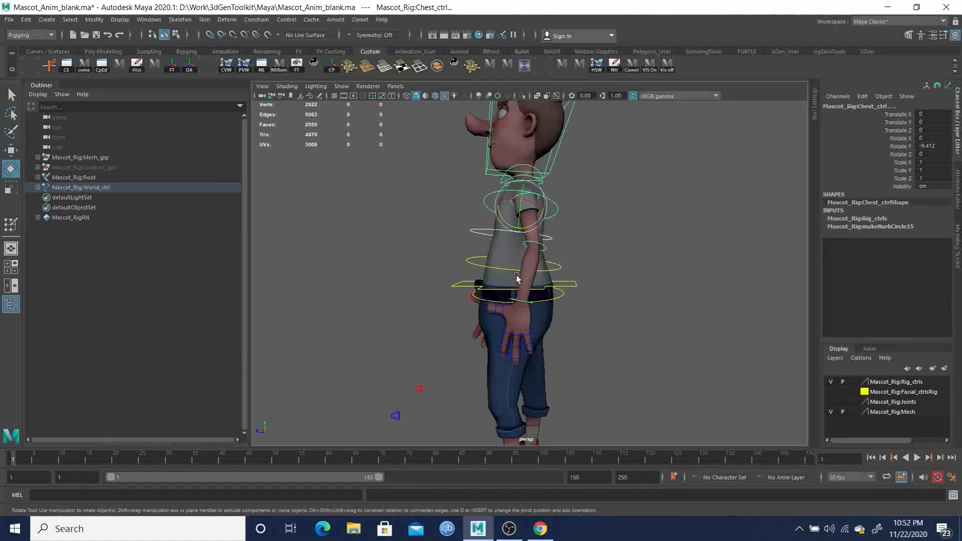
middle_drag(581, 263, 589, 263)
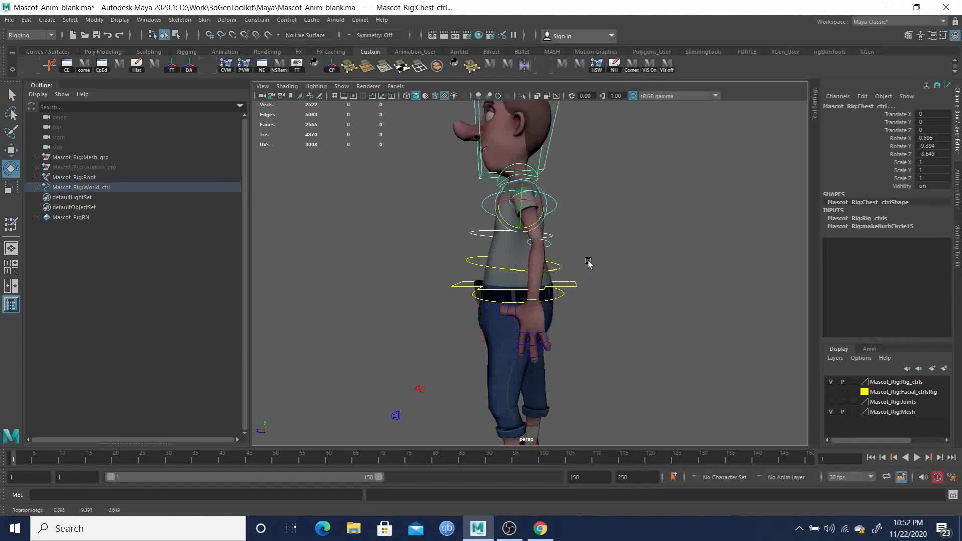
- Rotate the head control to about 2 degrees in X, -1.6 in Y and 6.6 in Z
alt+drag(586, 267, 541, 285)
click(505, 176)
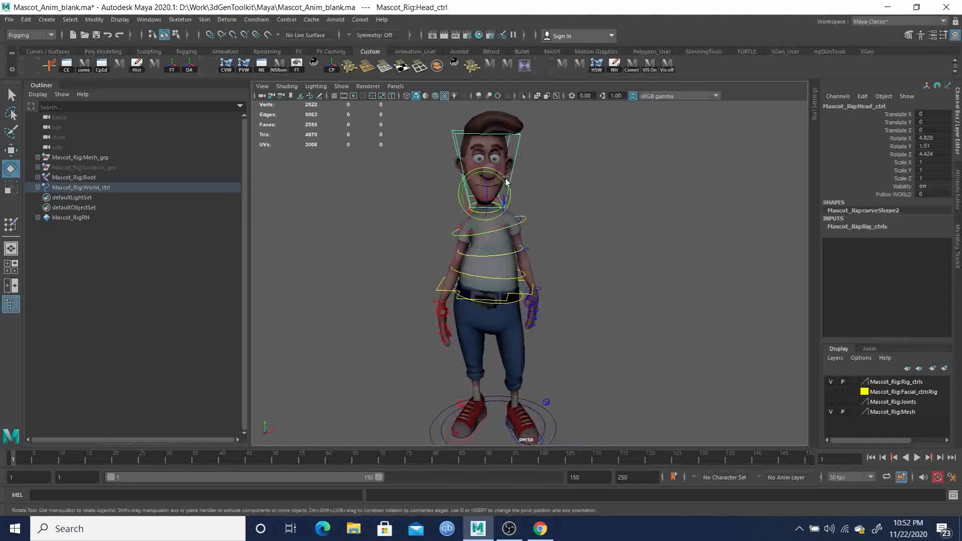
drag(502, 179, 473, 190)
alt+drag(507, 251, 509, 208)
alt+drag(534, 316, 467, 249)
scroll(468, 249, up, 6)
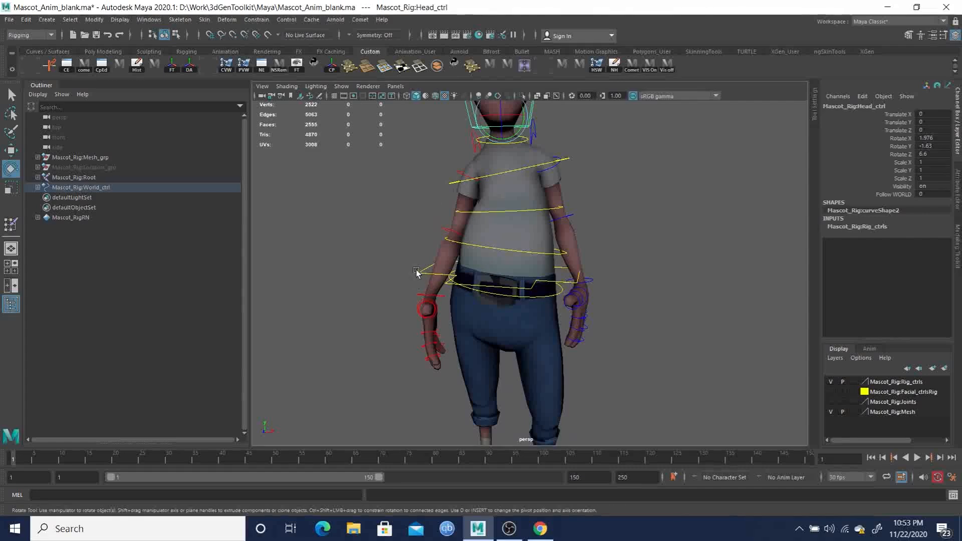
- Rotate the Root control at the hips to about -10.4 degrees in Y and -2.1 degrees in Z
alt+drag(507, 287, 593, 286)
click(590, 281)
alt+middle_drag(589, 313, 614, 269)
alt+right_drag(615, 268, 507, 261)
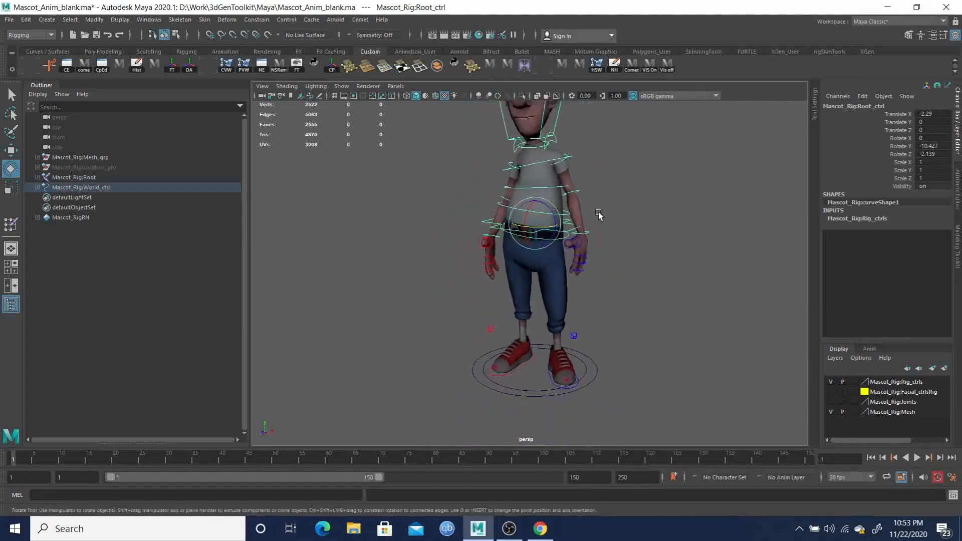
- Rotate the Spine02 and chest controls together to refine the upper torso's bend above the hips
alt+middle_drag(592, 213, 586, 257)
alt+drag(586, 258, 573, 250)
key(q)
click(538, 230)
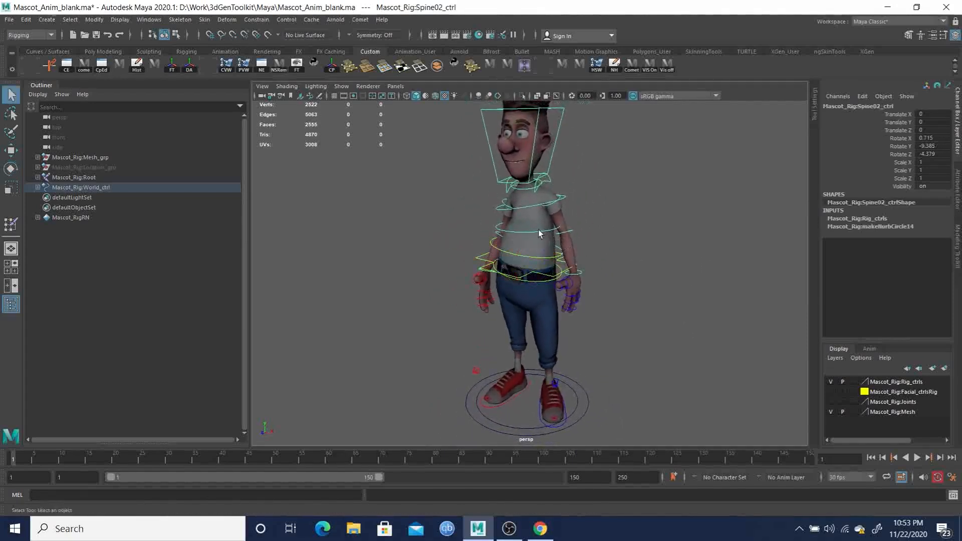
key(e)
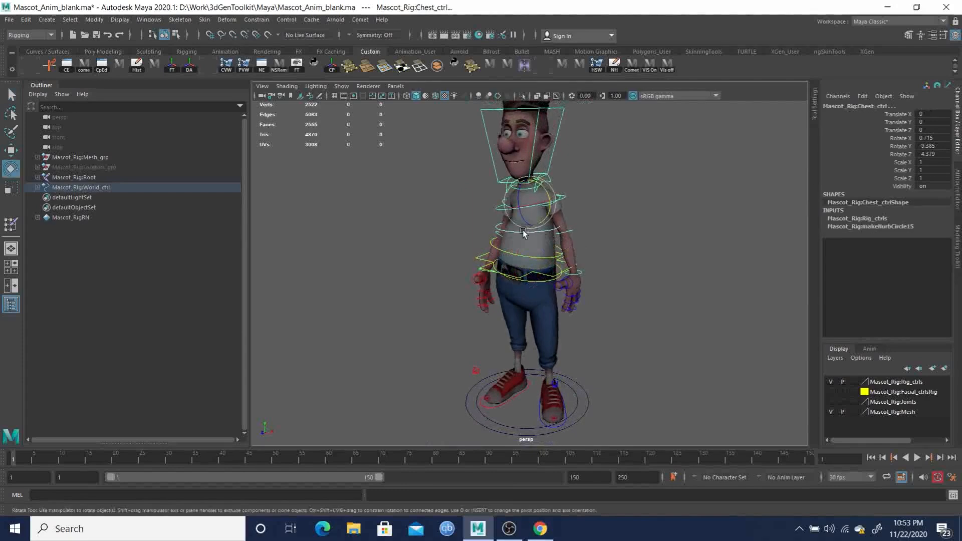
drag(534, 208, 586, 220)
- Clear the selection, hide the Rig_ctrls layer to examine the pose without controls, and show the layer again
key(q)
click(646, 263)
mouse_move(646, 262)
alt+mouse_down()
mouse_move(438, 260)
mouse_move(639, 264)
mouse_move(577, 227)
mouse_move(645, 281)
alt+mouse_up()
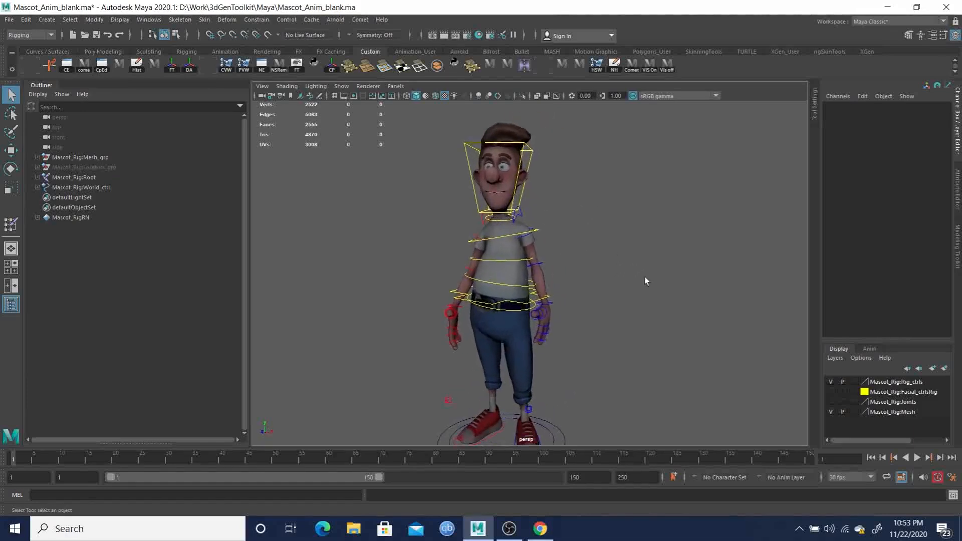
click(831, 381)
alt+drag(646, 348, 576, 272)
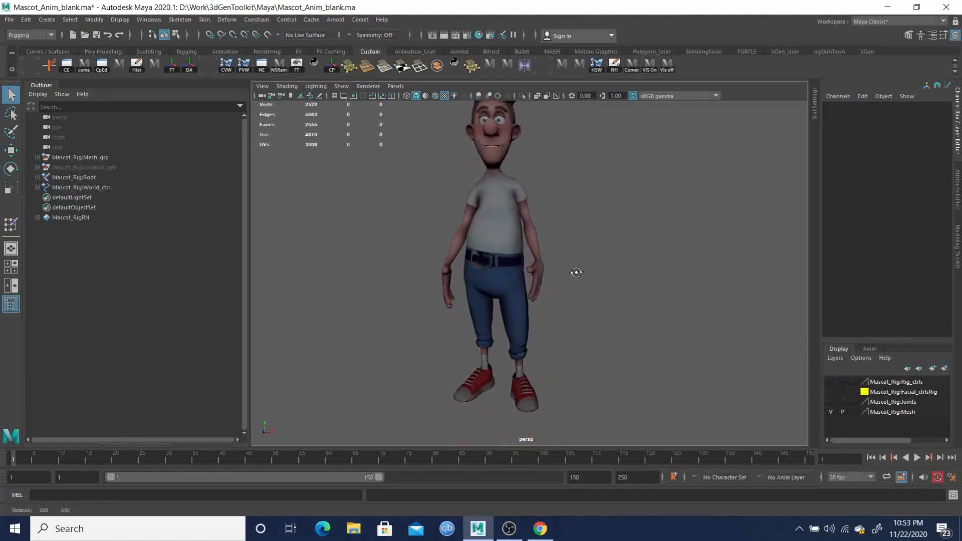
click(830, 382)
- Examine both wrists and the left hand up close, selecting the LeftHandFK control
alt+drag(432, 265, 468, 283)
click(442, 272)
key(e)
click(546, 260)
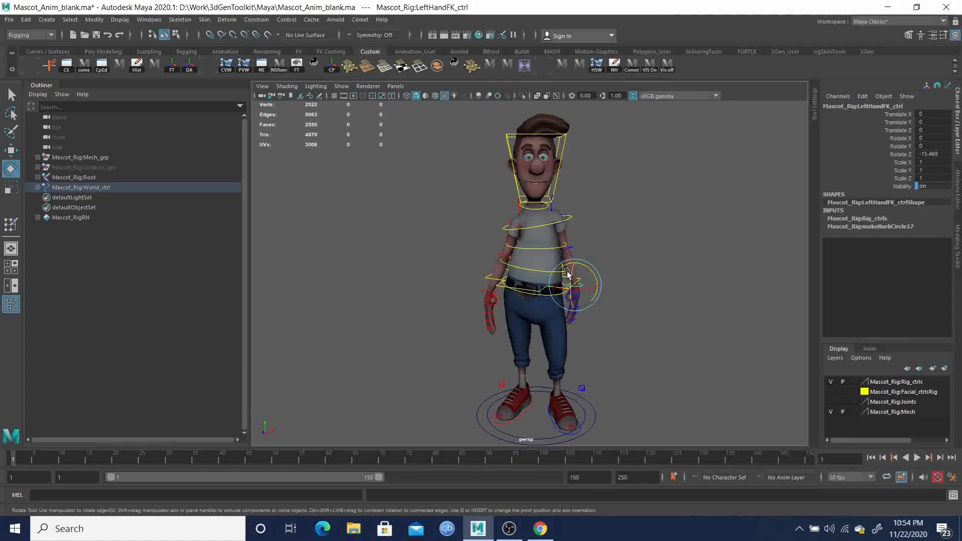
alt+drag(595, 286, 574, 291)
alt+right_drag(574, 291, 607, 312)
alt+drag(607, 311, 468, 240)
alt+right_drag(468, 239, 537, 275)
alt+drag(537, 274, 565, 273)
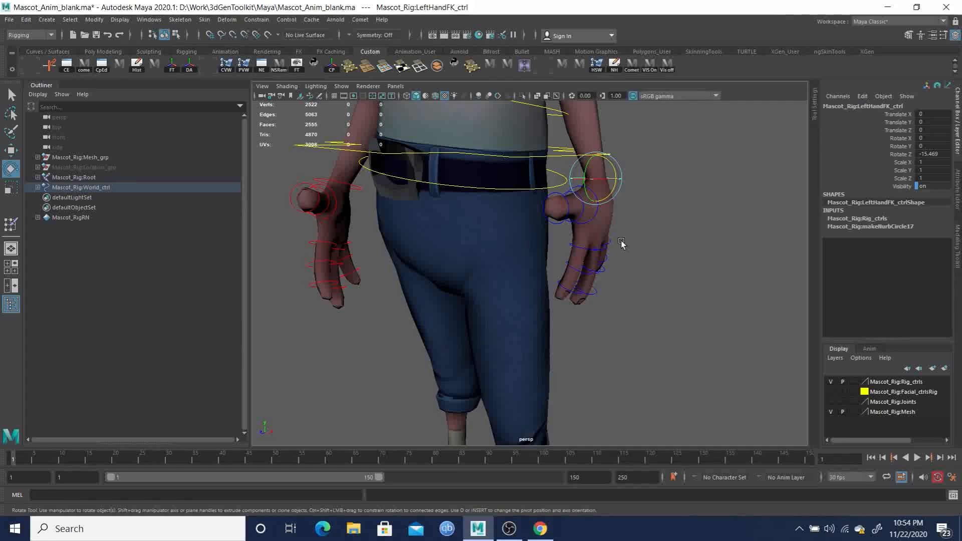
alt+drag(557, 251, 527, 254)
- Try to curl the left thumb by rotating all three of its controls together
key(q)
click(523, 227)
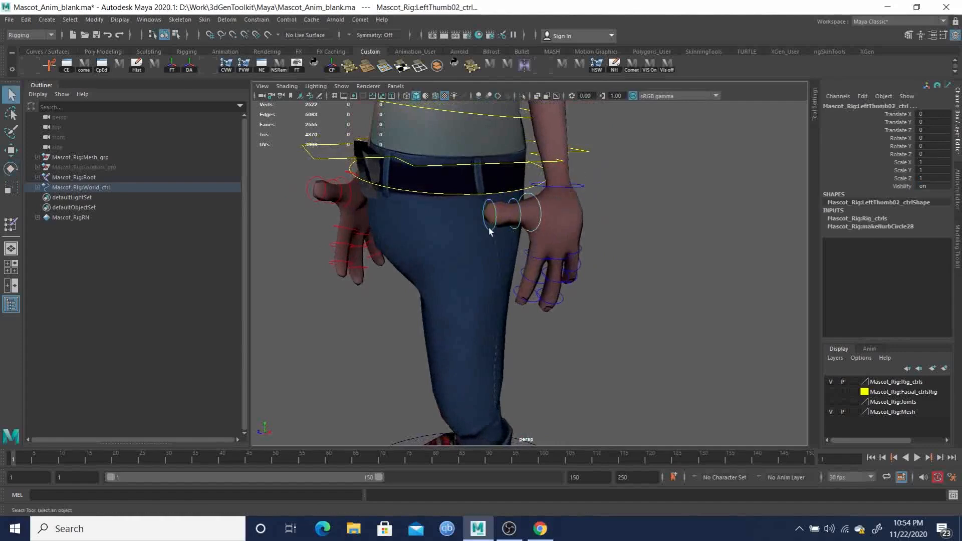
key(e)
drag(481, 207, 516, 234)
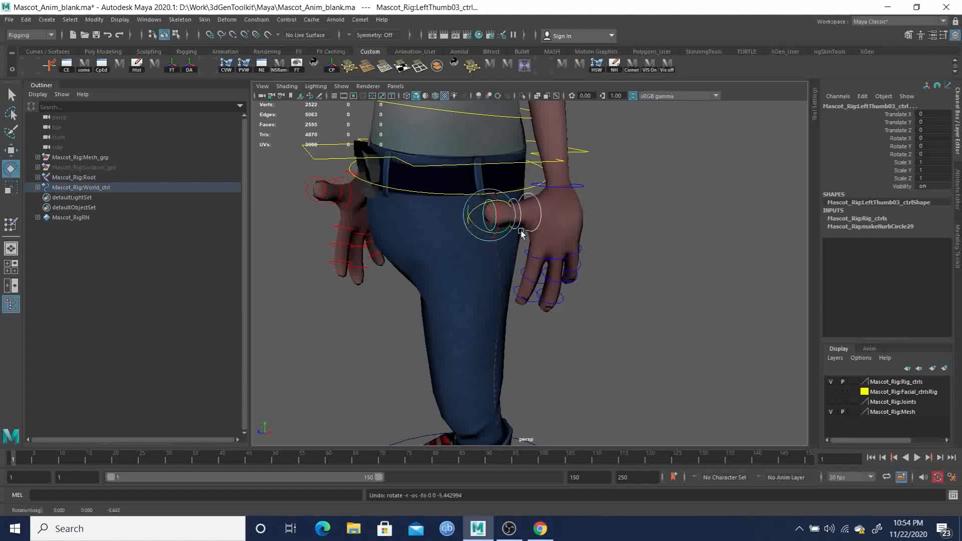
- Rotate the LeftThumb01 and LeftThumb02 controls together to bend the left thumb down toward the fingers
key(q)
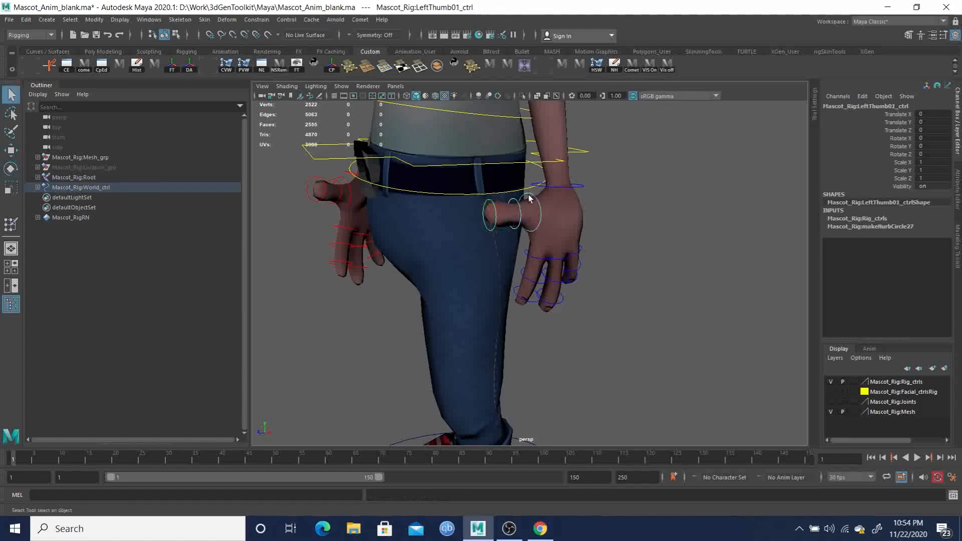
key(e)
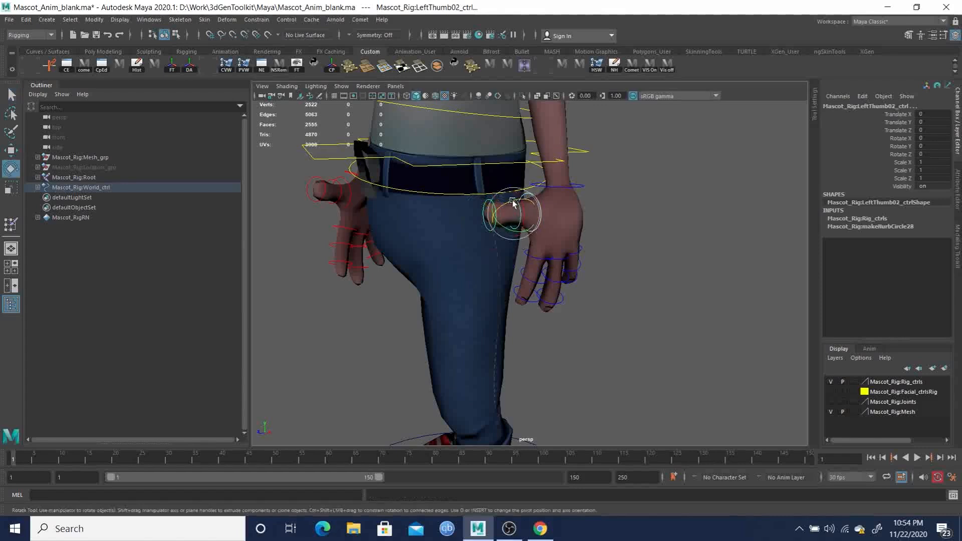
drag(512, 201, 570, 240)
- Curl the left middle and pinky fingers by rotating all their controls together to about -28 degrees in Z
key(q)
alt+right_drag(531, 244, 566, 250)
click(555, 196)
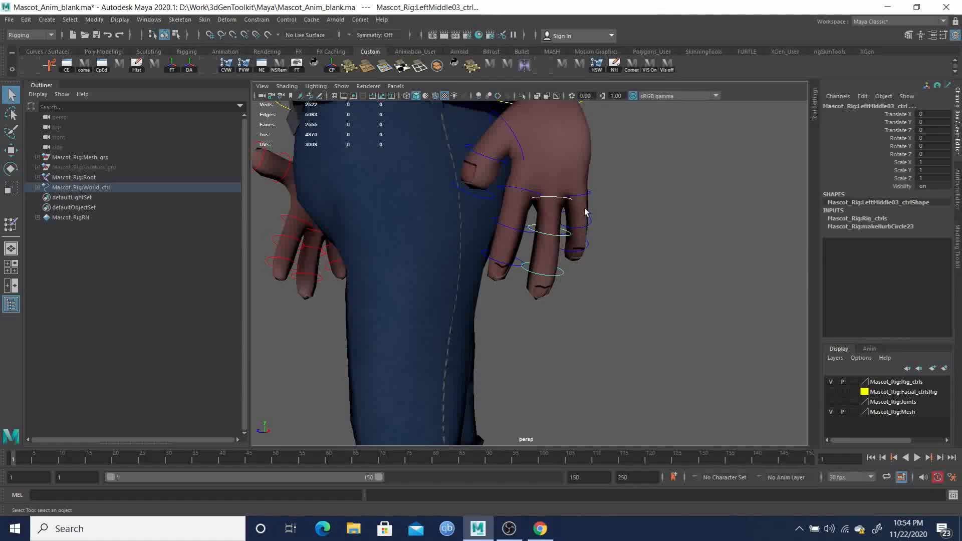
click(586, 249)
alt+drag(634, 260, 541, 236)
key(e)
mouse_move(438, 261)
mouse_down()
mouse_move(437, 277)
mouse_move(476, 272)
mouse_move(421, 273)
mouse_move(432, 268)
mouse_up()
- Adjust the selection of curled left finger controls and rotate them again to refine the fingers' bend
key(q)
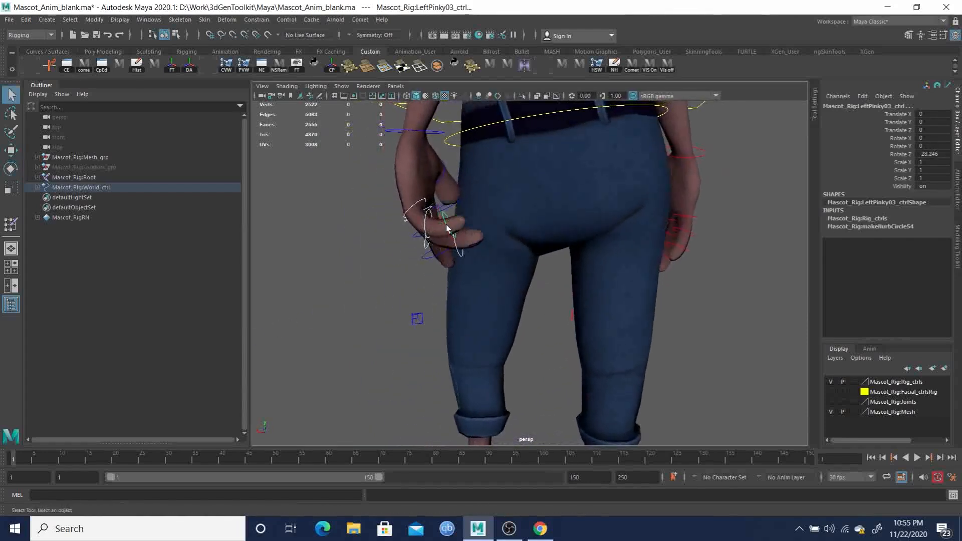
click(466, 253)
key(e)
drag(472, 224, 571, 223)
key(q)
- Select the left pointer finger's controls and rotate them to give the finger a relaxed curl
click(417, 198)
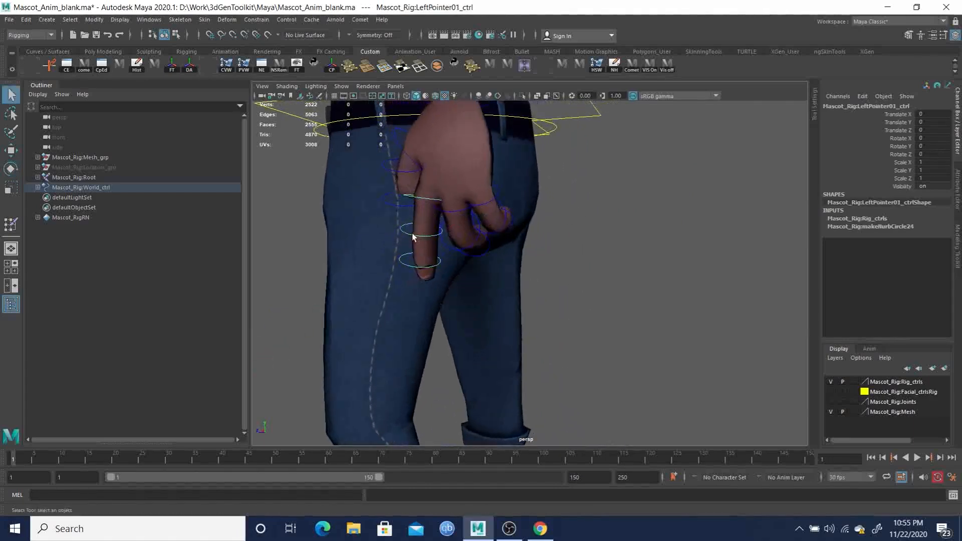
alt+drag(494, 270, 687, 240)
key(e)
alt+right_drag(687, 240, 563, 216)
mouse_move(563, 216)
alt+mouse_down()
mouse_move(616, 188)
mouse_move(599, 181)
mouse_move(615, 202)
mouse_move(634, 200)
mouse_move(391, 229)
mouse_move(300, 220)
mouse_move(425, 222)
mouse_move(576, 243)
mouse_move(499, 246)
mouse_move(403, 228)
mouse_move(477, 213)
mouse_move(559, 265)
mouse_move(550, 217)
alt+mouse_up()
- Rotate the RightThumb01 and RightThumb02 controls together to about 9.5 degrees in Y and -42.8 degrees in Z
click(603, 194)
scroll(466, 236, up, 4)
key(q)
click(574, 212)
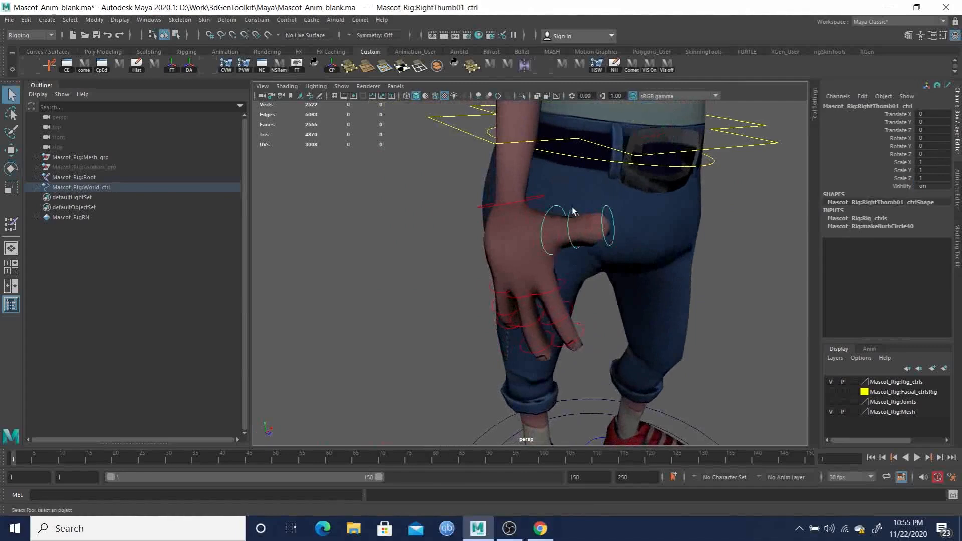
key(e)
drag(599, 230, 612, 245)
- Curl the right middle and pinky fingers by rotating all their controls together to about -32 degrees in Z
key(q)
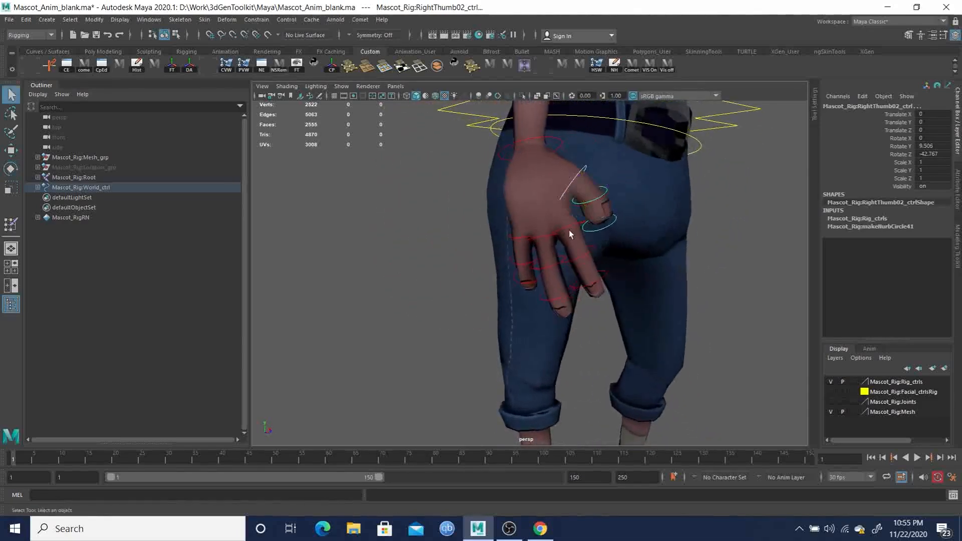
click(541, 236)
shift+click(549, 266)
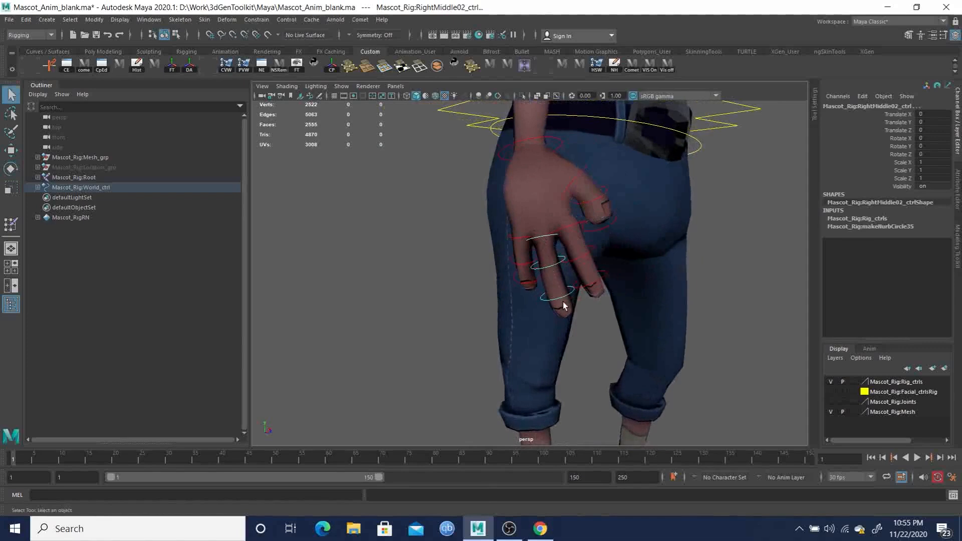
shift+click(511, 235)
shift+click(510, 258)
shift+click(516, 281)
key(e)
alt+drag(580, 283, 501, 275)
drag(445, 264, 472, 261)
middle_drag(514, 254, 514, 265)
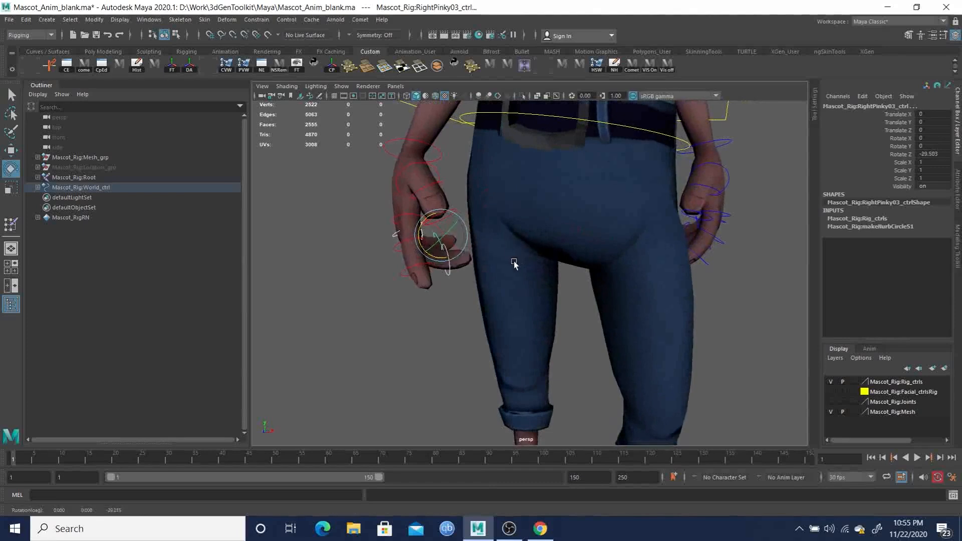
alt+drag(518, 260, 569, 255)
key(q)
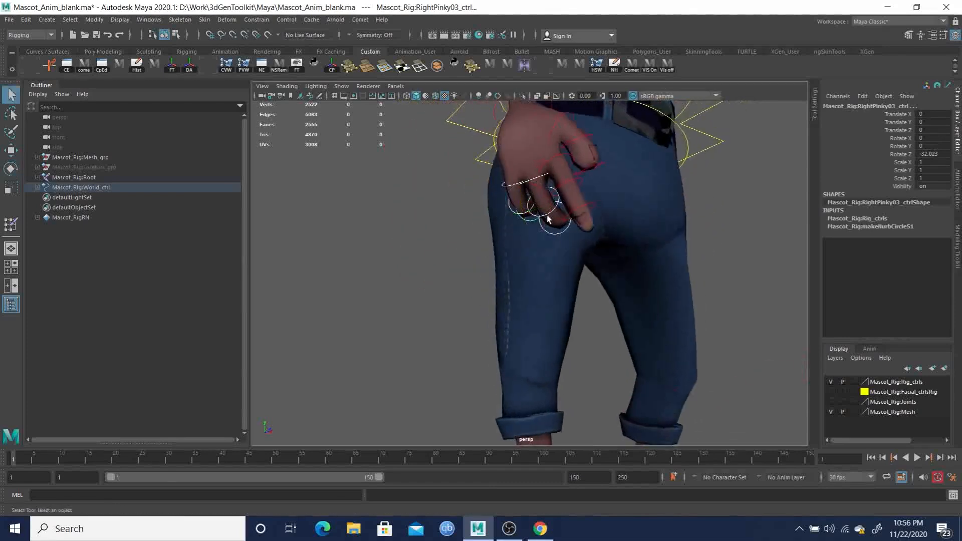
key(e)
click(529, 218)
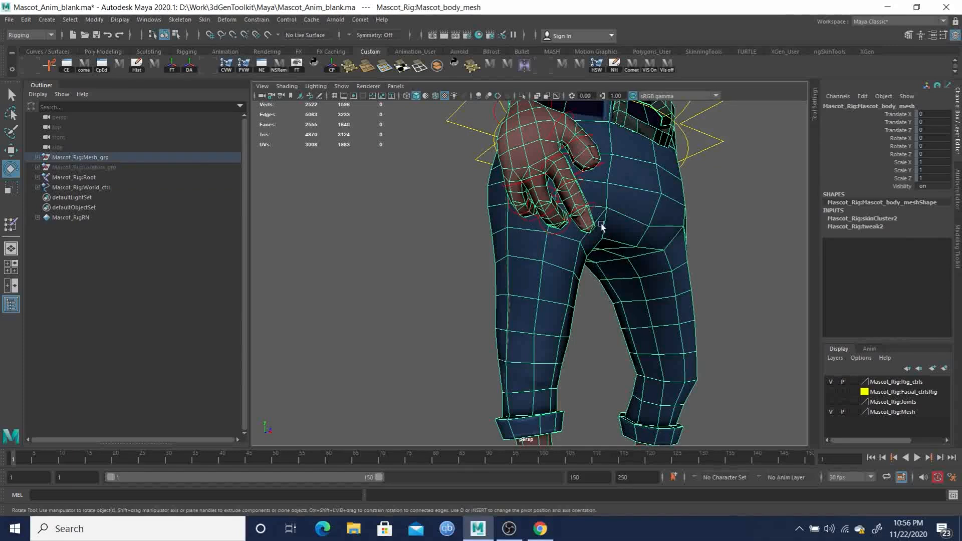
key(ctrl+z)
- Rotate the RightPinky02 control to about -79 degrees in Z to curl the right pinky further
alt+drag(576, 232, 516, 243)
drag(429, 239, 672, 258)
key(q)
click(658, 257)
key(e)
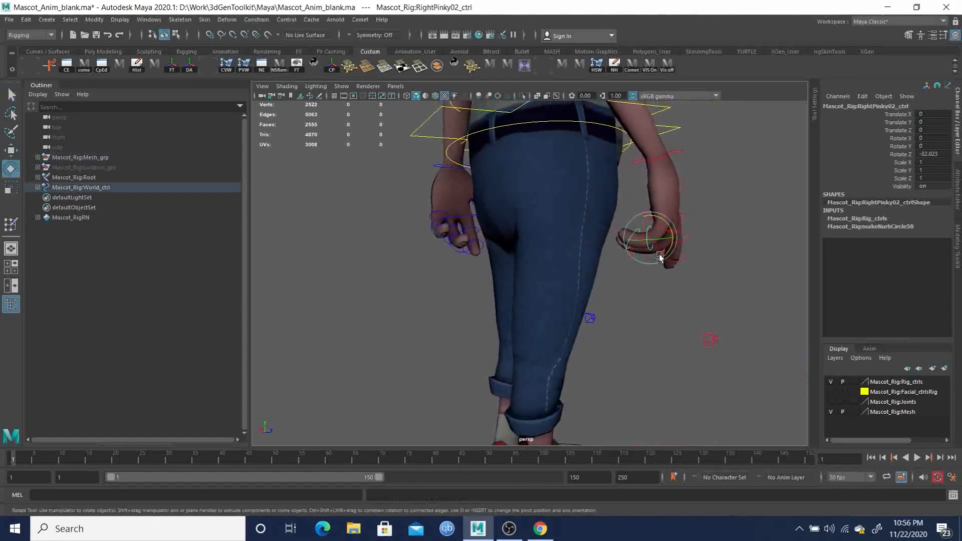
drag(671, 234, 496, 252)
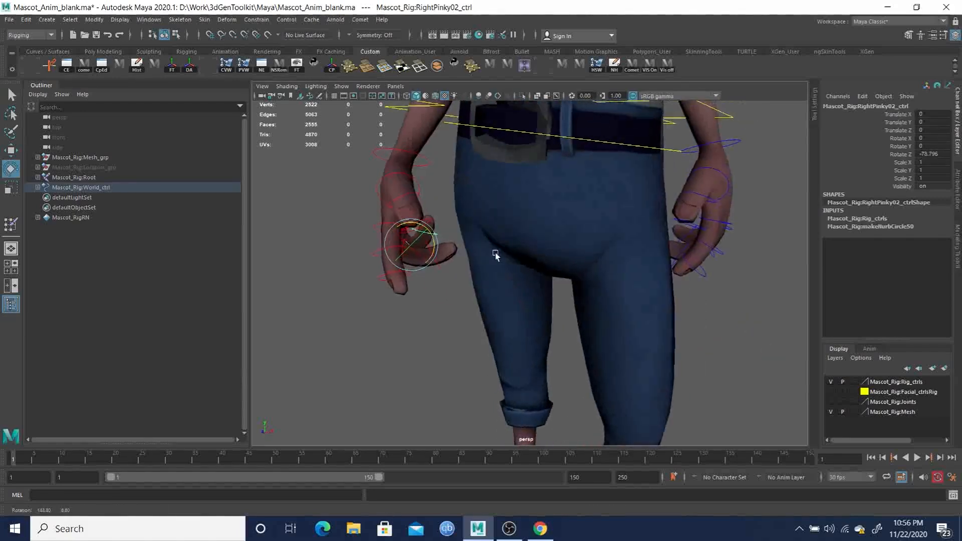
alt+right_drag(512, 243, 457, 229)
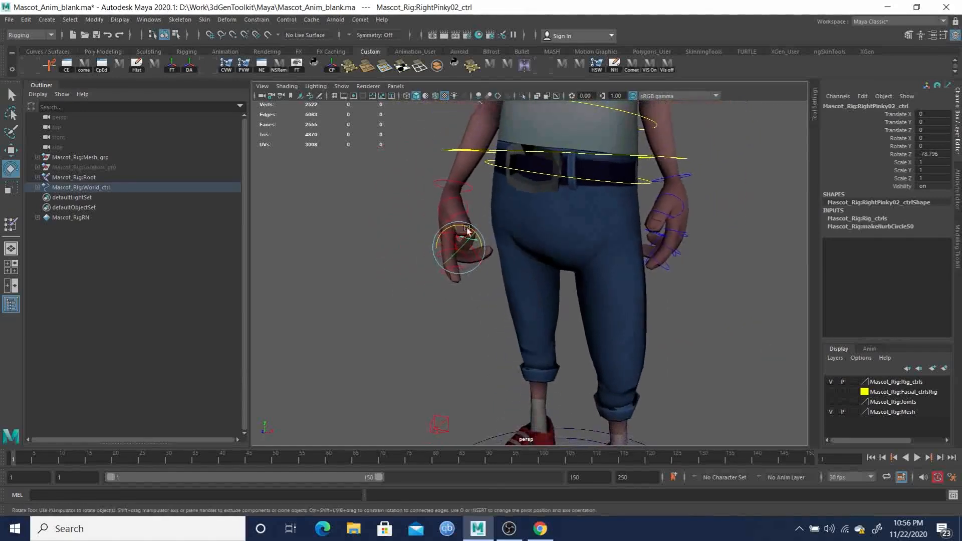
- Select the right pointer finger's controls and rotate them together into a relaxed curl
alt+drag(530, 277, 569, 248)
key(q)
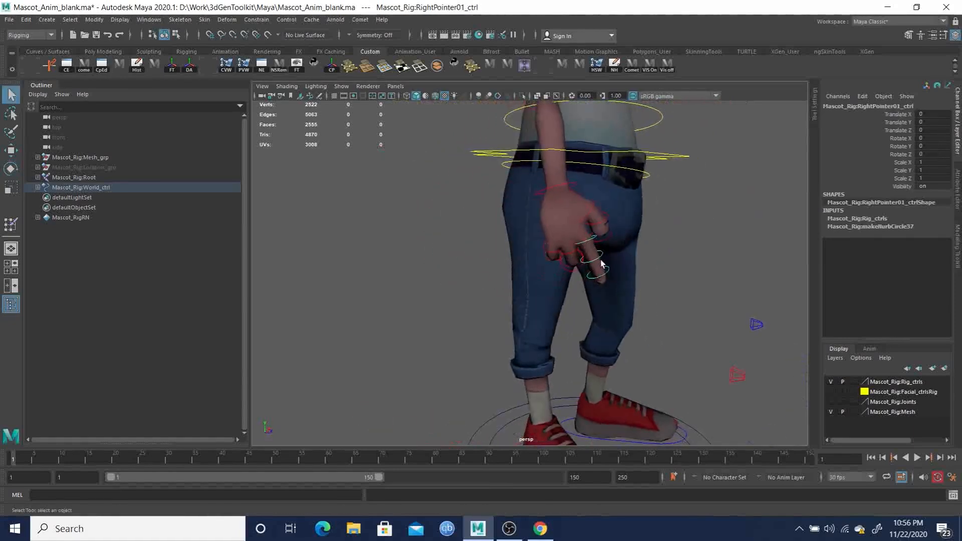
alt+drag(624, 296, 503, 263)
key(e)
mouse_move(527, 254)
alt+mouse_down()
mouse_move(473, 256)
mouse_move(441, 273)
mouse_move(522, 264)
alt+mouse_up()
- Rotate the RightHandFK control to about 3.2 degrees in X, -4.2 in Y and -13 in Z
key(q)
click(479, 198)
key(e)
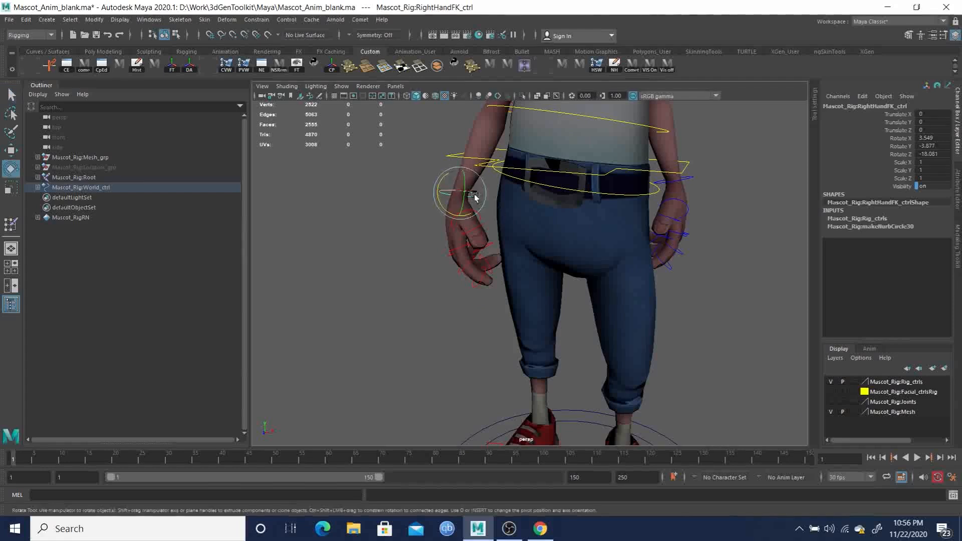
drag(443, 177, 669, 189)
alt+middle_drag(666, 190, 636, 270)
alt+drag(635, 270, 669, 260)
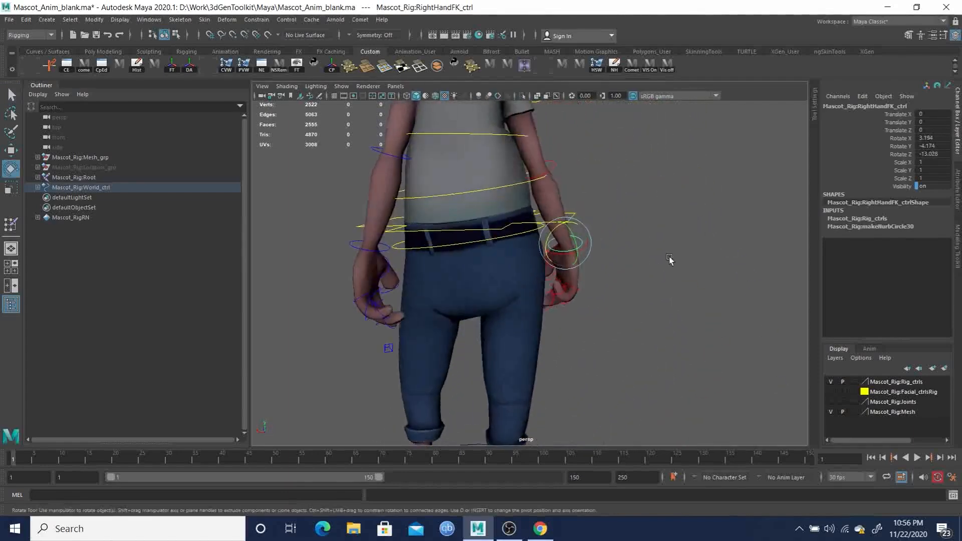
alt+right_drag(669, 260, 629, 234)
alt+drag(629, 233, 576, 201)
- Rotate the RightArmFK control to adjust how the right arm hangs beside the body, and clear the selection
click(530, 175)
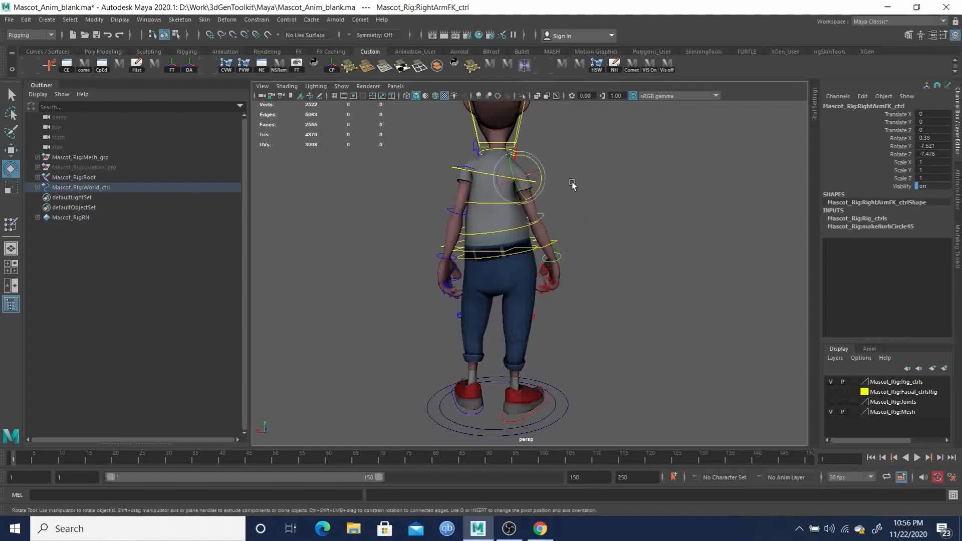
drag(543, 163, 384, 211)
alt+middle_drag(482, 215, 432, 242)
alt+drag(446, 231, 550, 261)
scroll(566, 252, down, 3)
click(623, 245)
key(q)
alt+drag(624, 239, 551, 271)
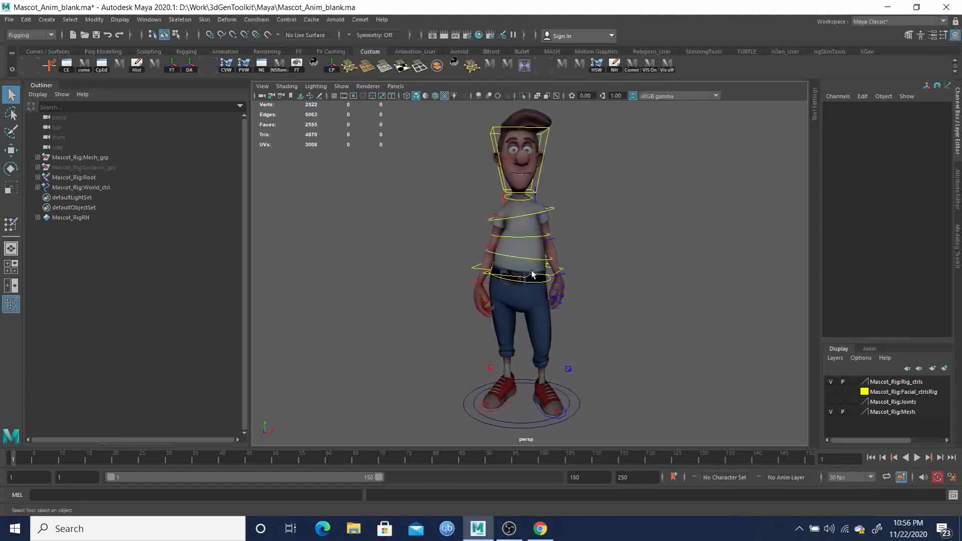
- Try to reposition the hips by moving the Root control, and undo the move
click(471, 271)
key(w)
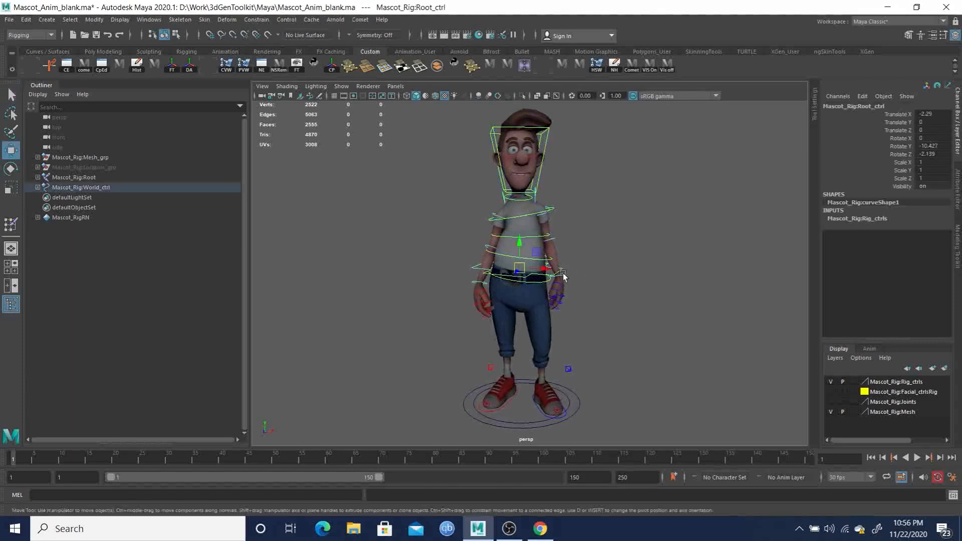
drag(547, 271, 491, 269)
key(ctrl+z)
key(ctrl+z)
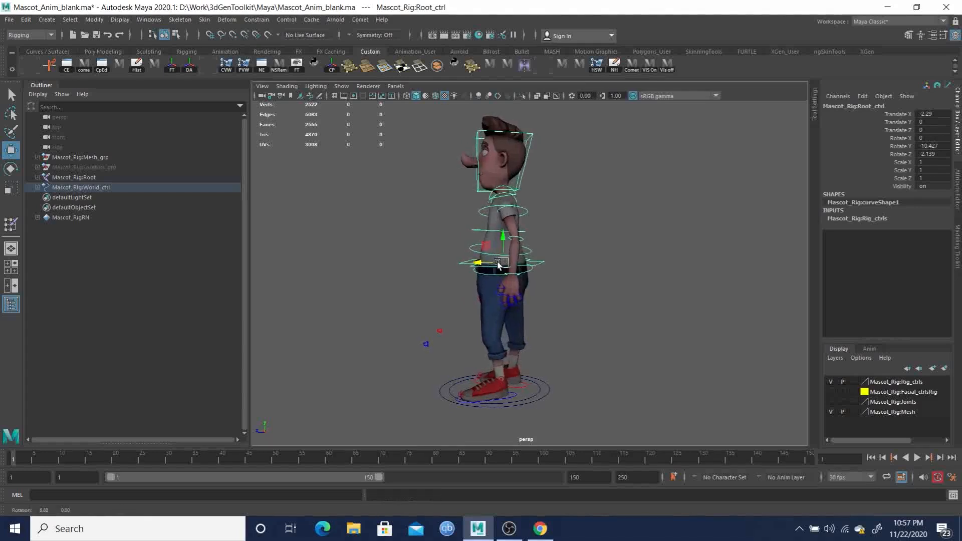
- Tilt the Root control to about -5.3 degrees in X and counter-rotate the head control to about -0.8 degrees in Z
key(e)
drag(514, 244, 521, 255)
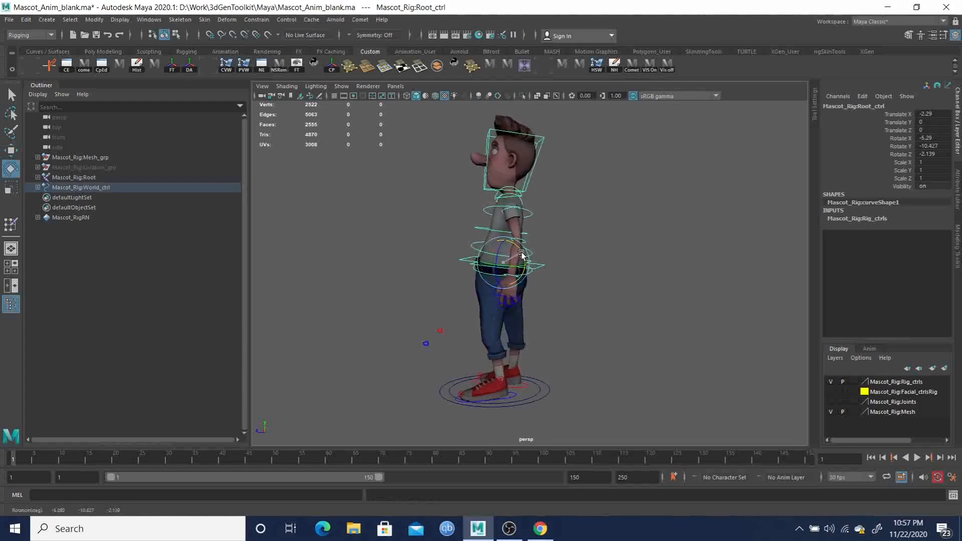
click(536, 182)
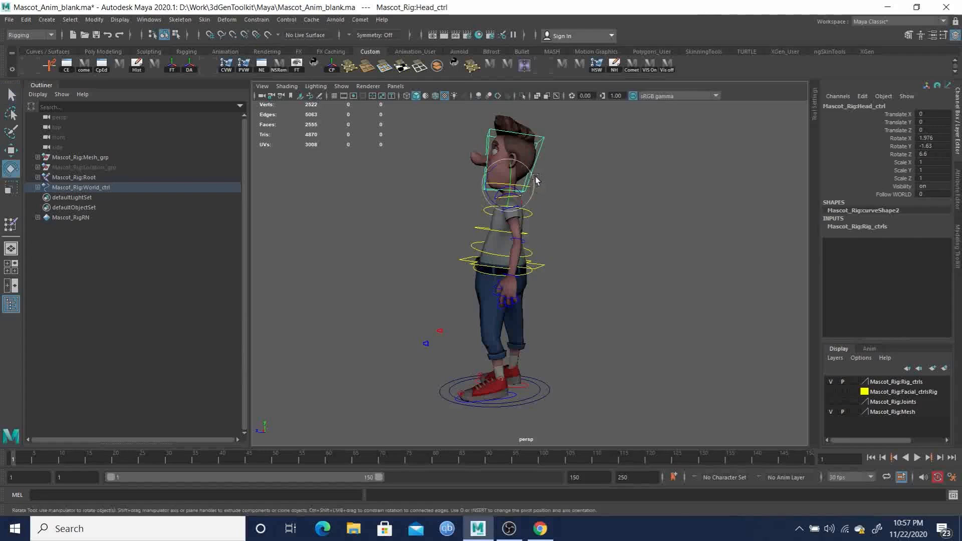
drag(534, 181, 544, 210)
key(q)
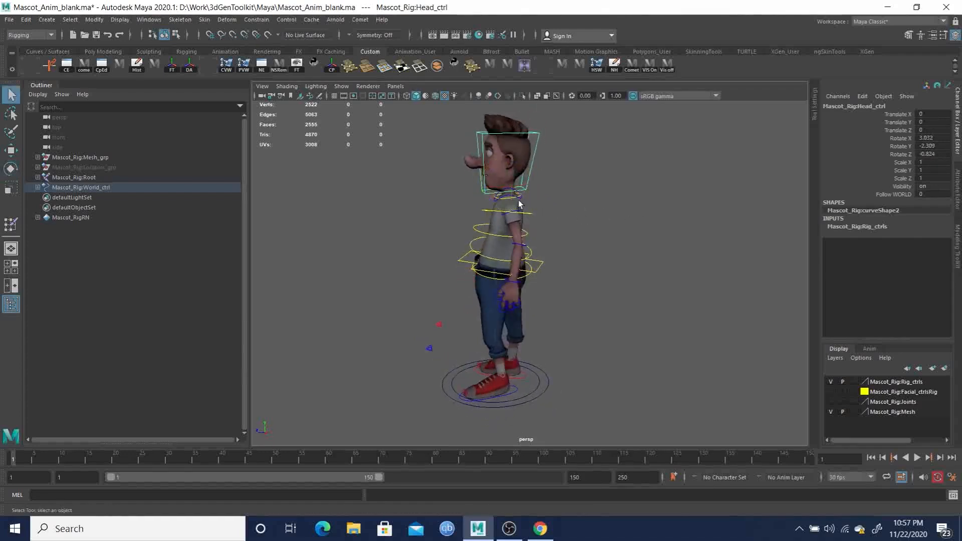
- Rotate the Neck control to adjust the neck's tilt as seen from the side, and clear the selection
alt+right_drag(484, 202, 557, 232)
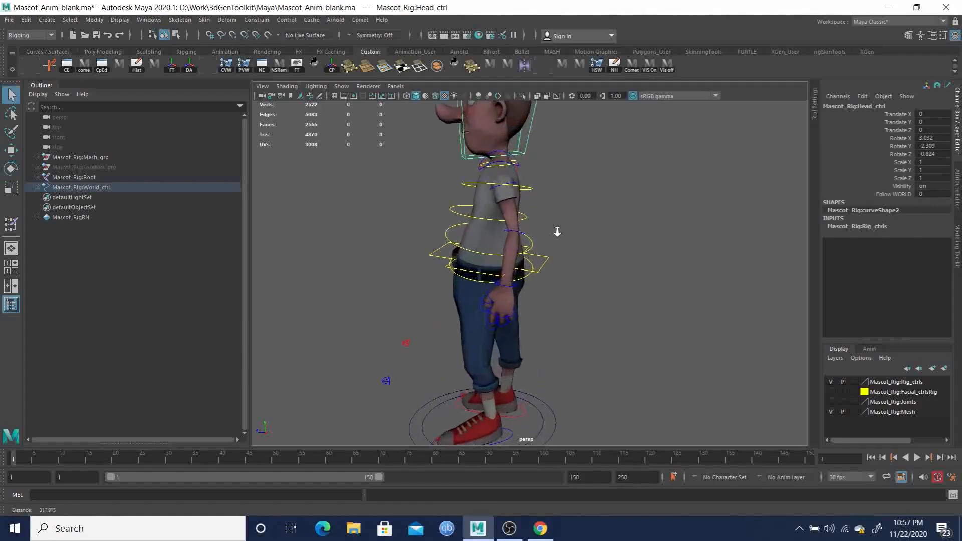
click(488, 164)
alt+right_drag(502, 175, 499, 191)
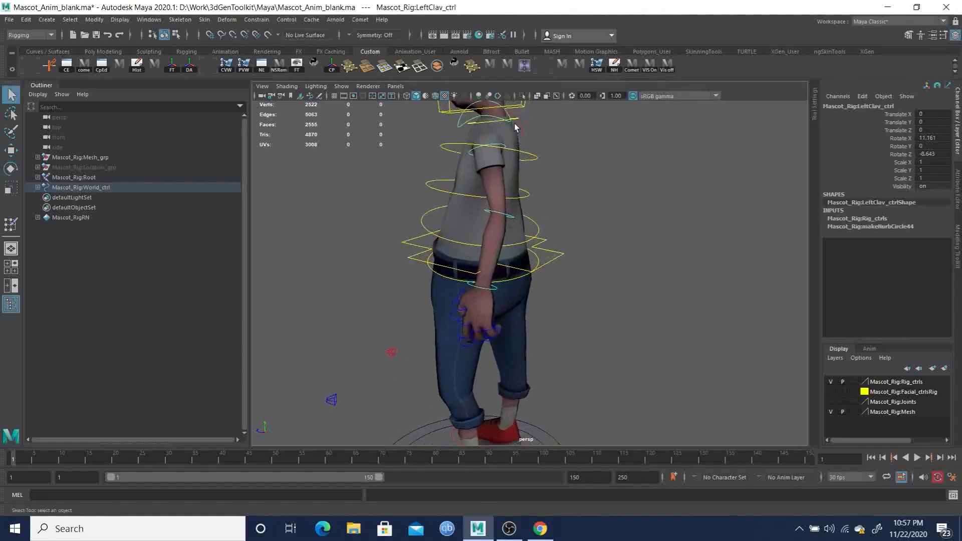
alt+middle_drag(516, 121, 511, 168)
click(509, 167)
key(e)
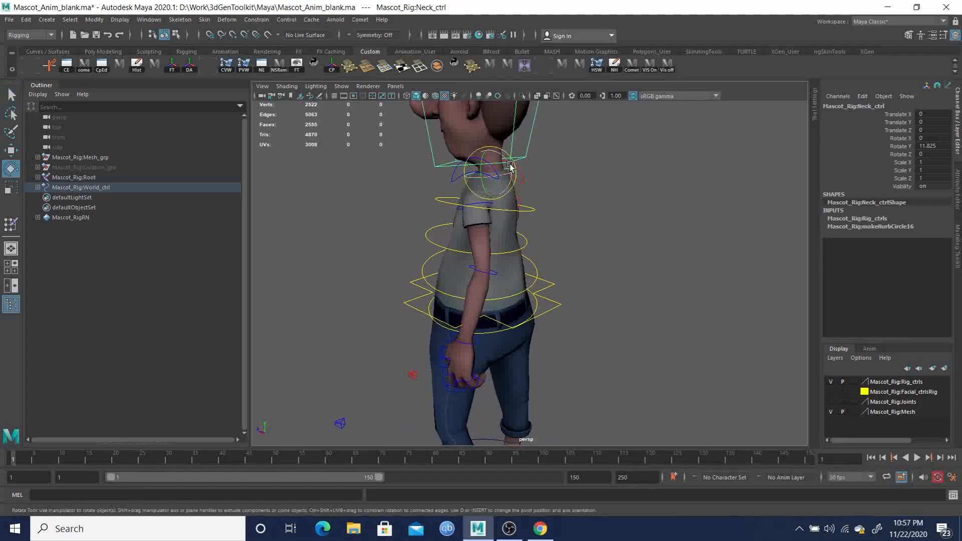
drag(510, 165, 504, 144)
alt+drag(506, 148, 574, 153)
alt+right_drag(574, 153, 467, 171)
alt+drag(467, 171, 627, 217)
alt+right_drag(627, 217, 654, 309)
alt+drag(654, 308, 558, 239)
alt+right_drag(558, 239, 561, 219)
alt+drag(561, 218, 578, 251)
key(q)
click(611, 206)
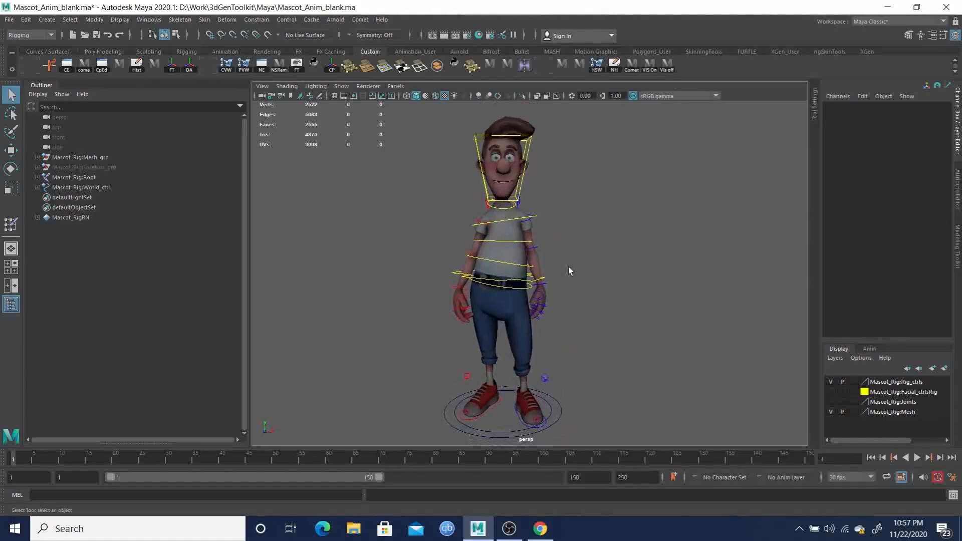
- Rotate the LeftFootIK control to about 28.7 degrees in Y and move it to about 6.27 in X, and clear the selection
click(521, 421)
key(e)
drag(519, 420, 550, 418)
key(w)
alt+drag(549, 377, 546, 354)
alt+right_drag(545, 354, 539, 346)
alt+middle_drag(539, 346, 534, 323)
alt+drag(534, 321, 545, 323)
alt+middle_drag(541, 288, 539, 314)
alt+right_drag(538, 315, 540, 337)
key(q)
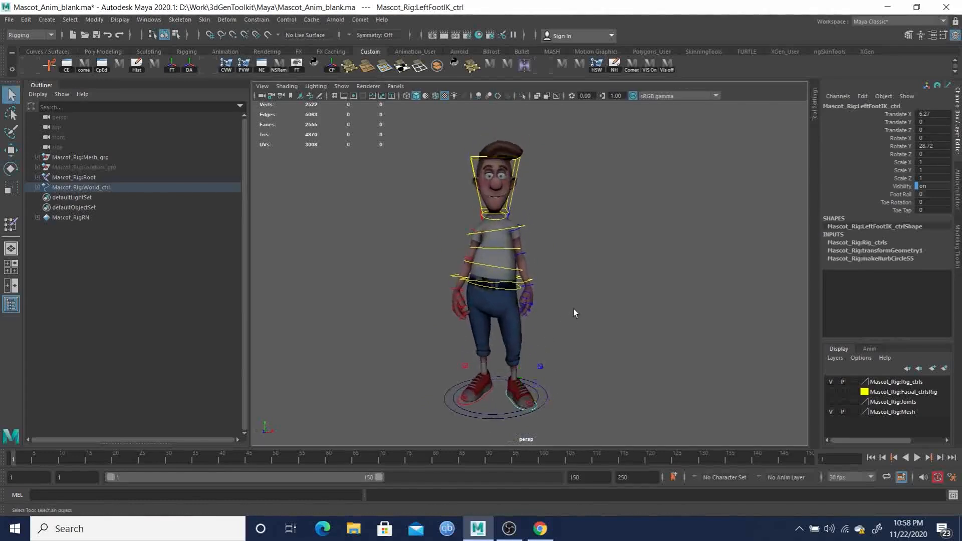
click(603, 341)
- Inspect the full pose with the Mascot_Rig:Rig_ctrls layer hidden, and make the layer visible again
alt+drag(604, 341, 578, 291)
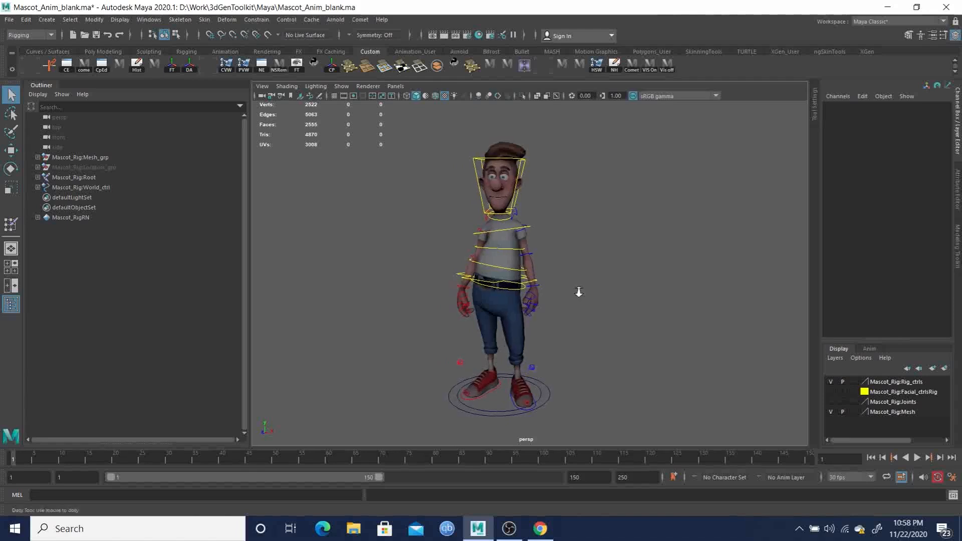
alt+right_drag(579, 292, 582, 308)
alt+middle_drag(567, 308, 574, 300)
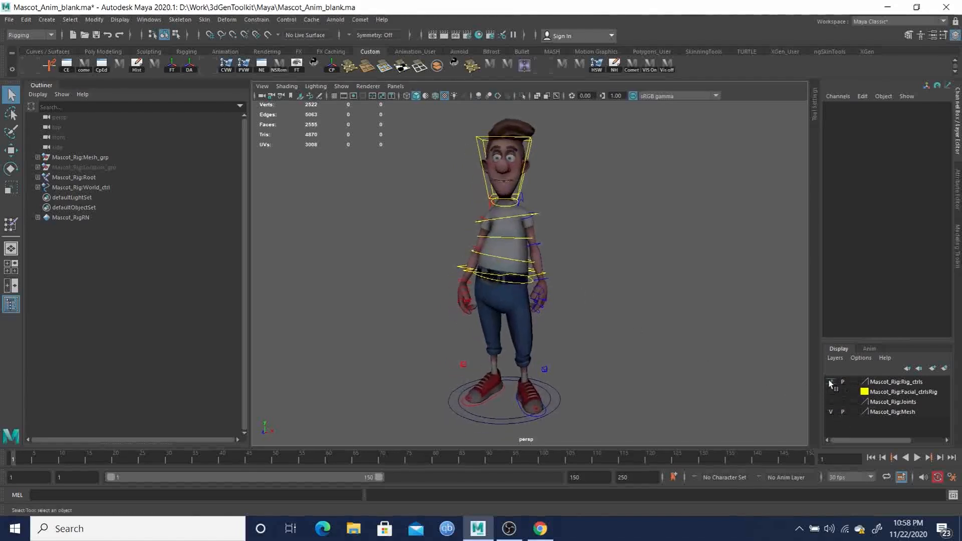
alt+drag(623, 324, 629, 273)
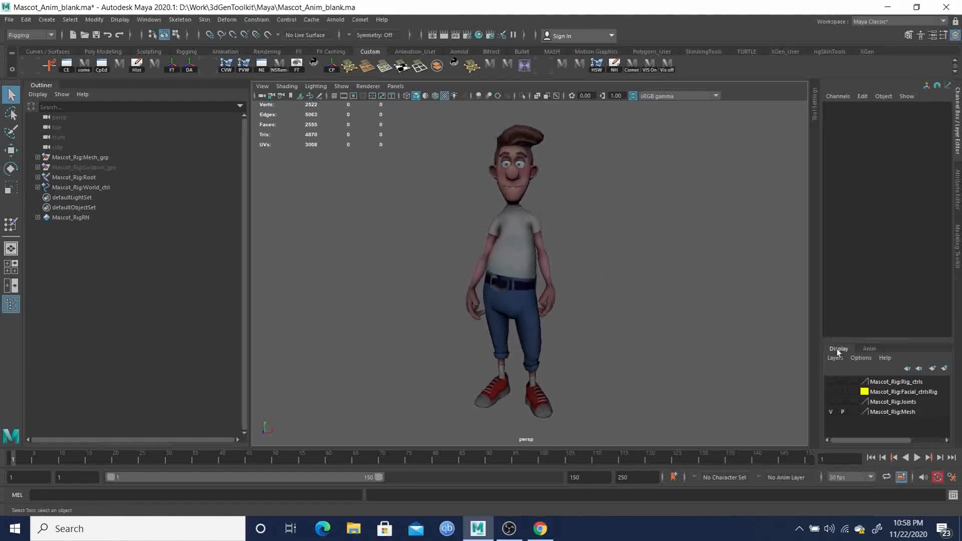
click(830, 382)
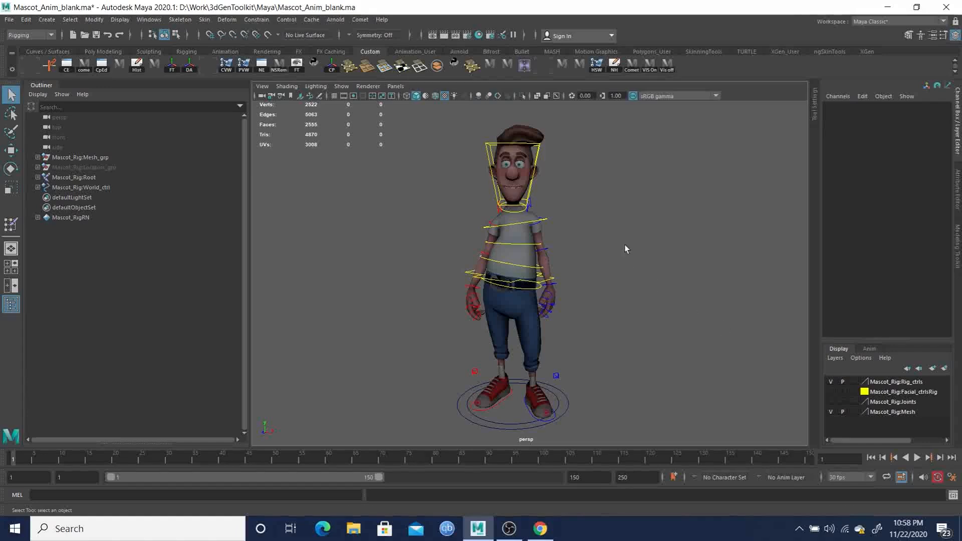
- Save the posed scene under the new name Mascot_Anim_Idle.ma in the project's Maya folder
click(8, 20)
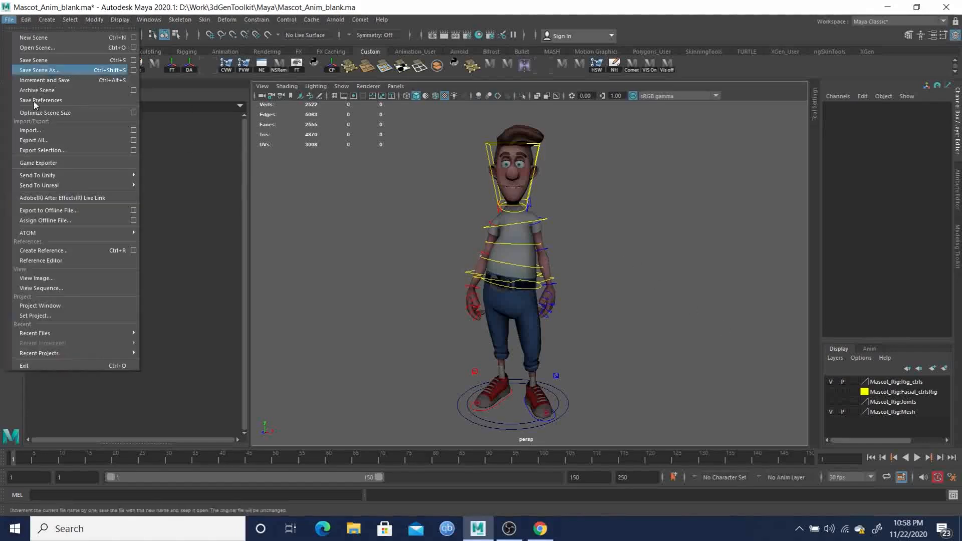
click(41, 71)
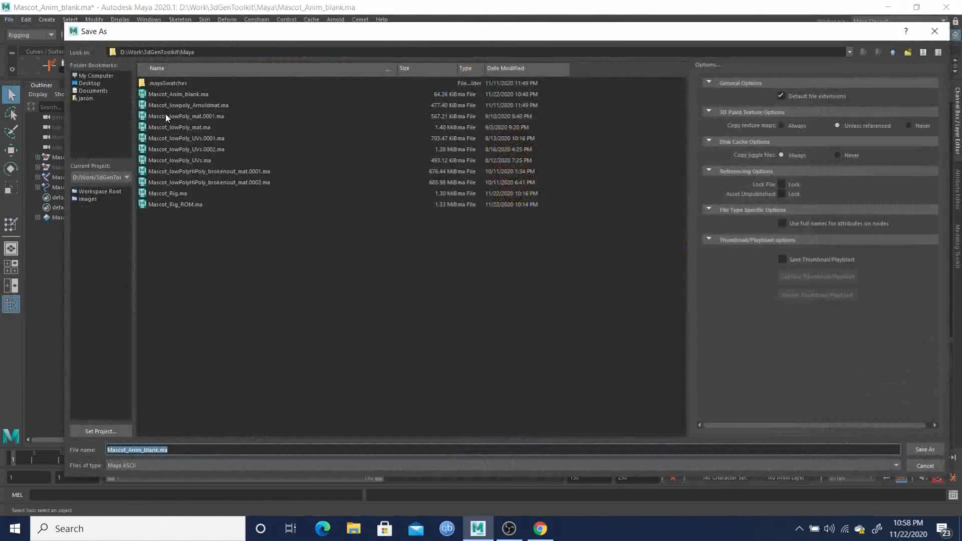
click(173, 94)
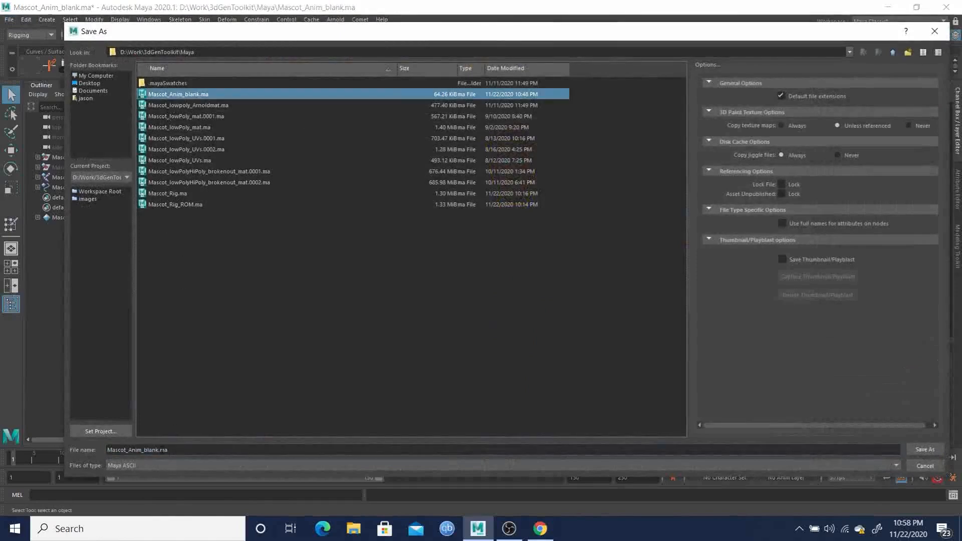
drag(158, 449, 145, 451)
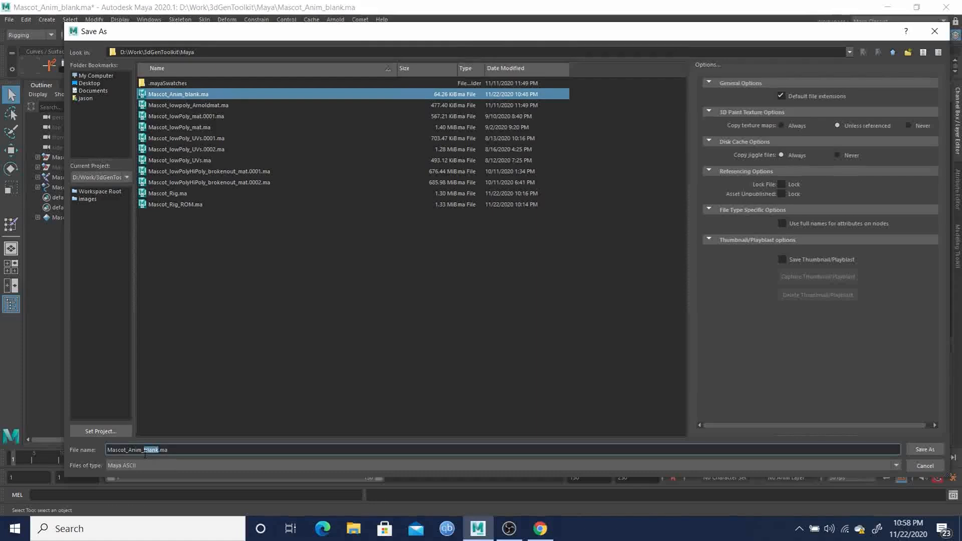
text(ru)
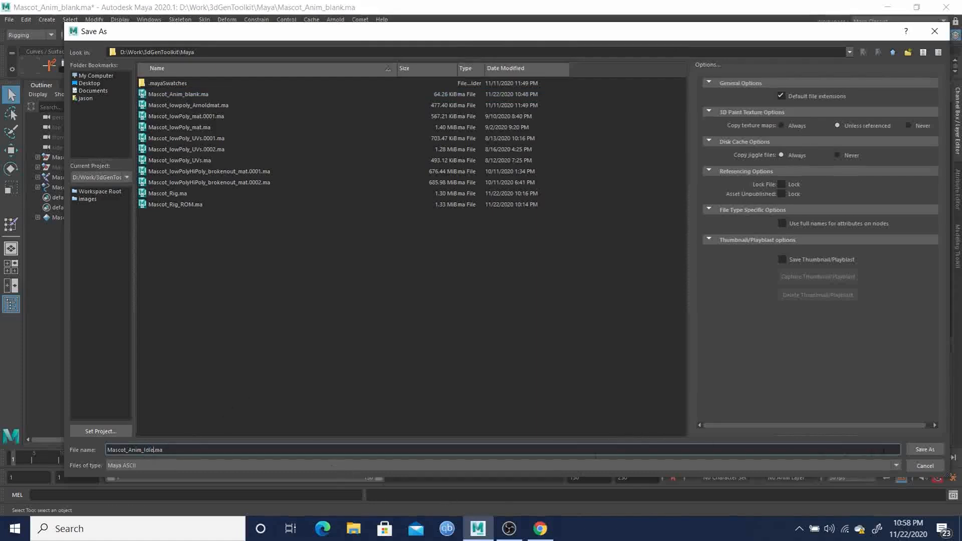
click(925, 450)
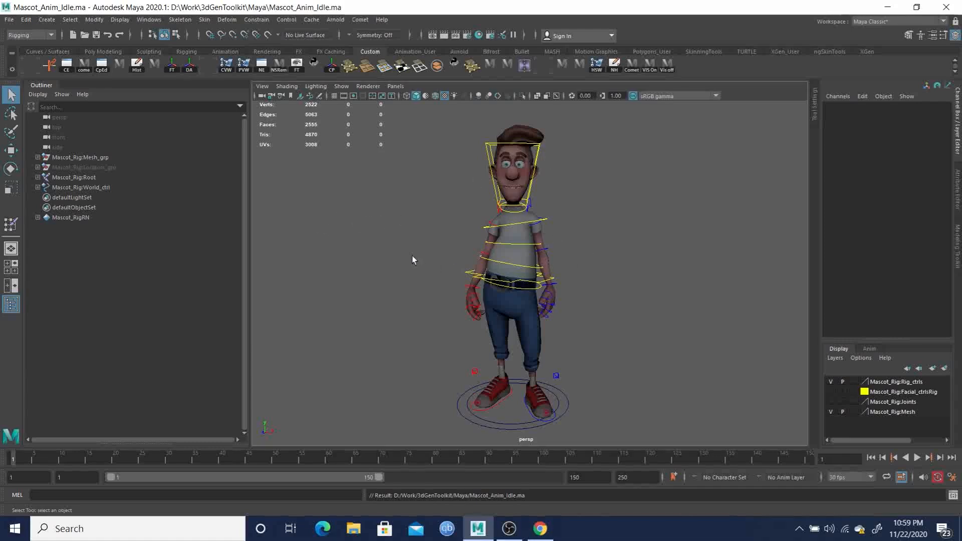
- Examine the character's standing pose from the front at several angles and distances
alt+drag(541, 259, 515, 216)
alt+right_drag(515, 216, 534, 231)
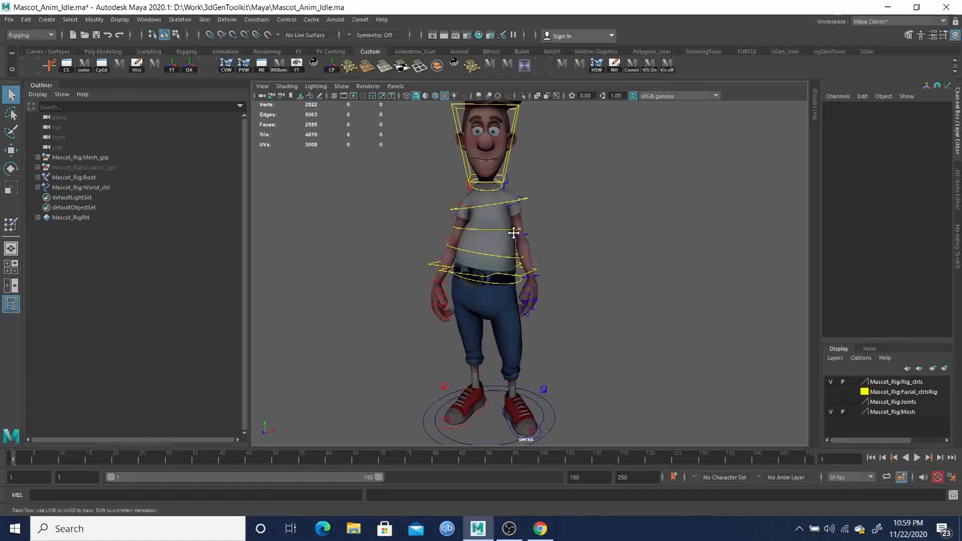
alt+middle_drag(512, 231, 521, 249)
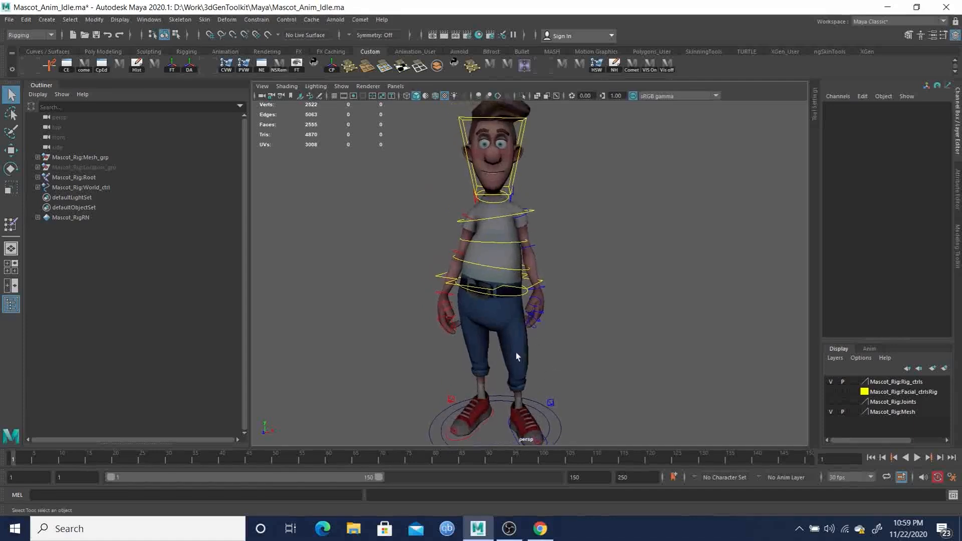
alt+middle_drag(516, 353, 513, 330)
alt+right_drag(532, 337, 510, 291)
alt+middle_drag(510, 291, 513, 308)
alt+drag(513, 305, 512, 284)
alt+middle_drag(512, 285, 514, 289)
alt+drag(514, 289, 518, 296)
alt+middle_drag(513, 289, 511, 284)
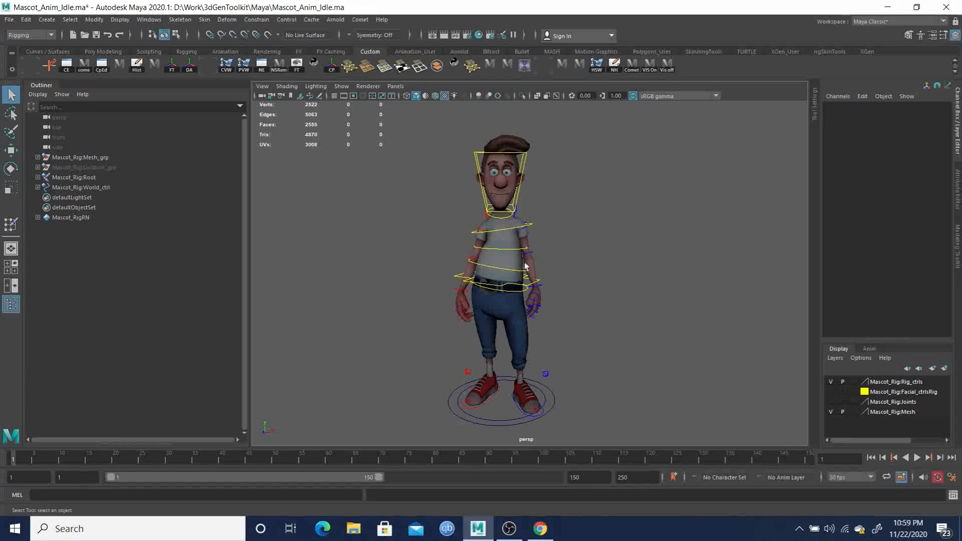